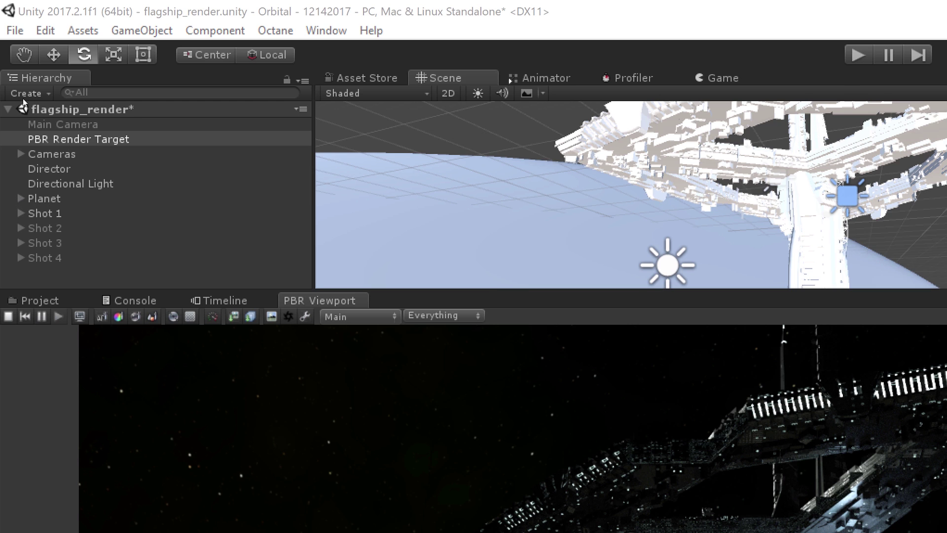
Step: Copy the Planet object and the UnityStation (1) object inside Shot 1 of the flagship_render scene
left_click(45, 198)
left_click(21, 213)
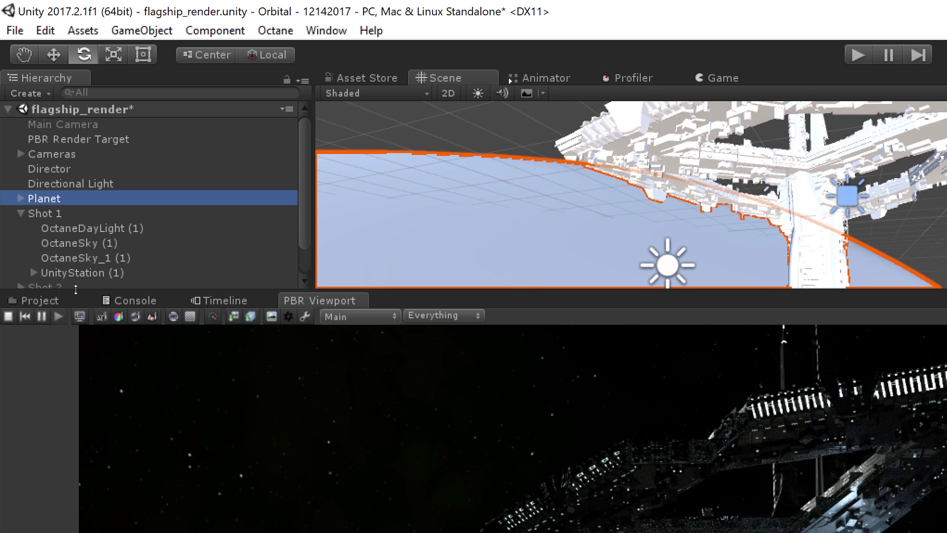
left_click(98, 278, "ctrl")
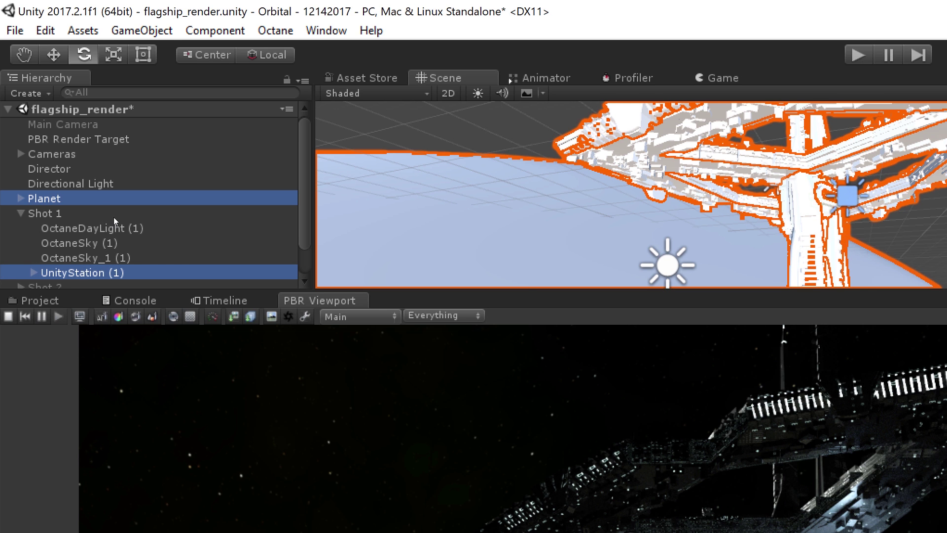
left_click(45, 30)
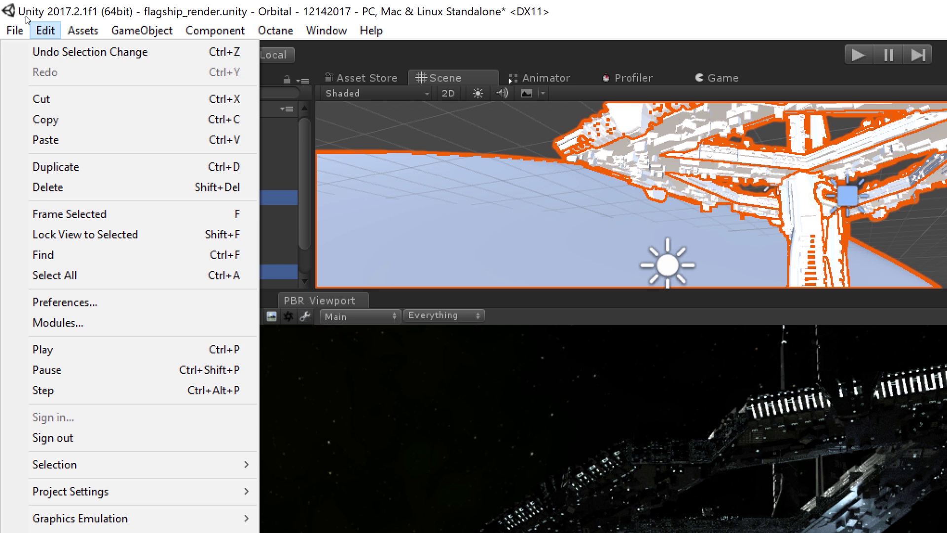
left_click(58, 120)
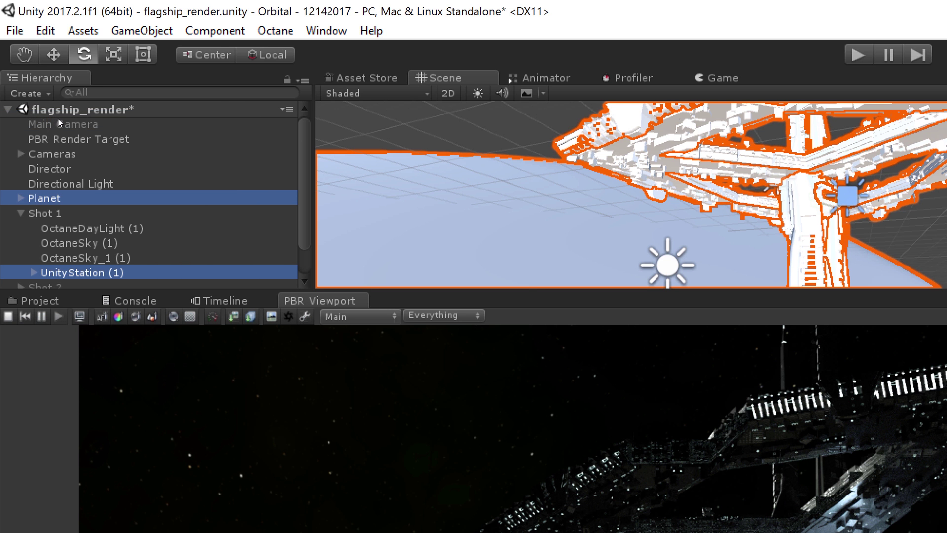
Step: Create a new scene without saving changes to the current one, and paste the copied planet and station into it
left_click(15, 31)
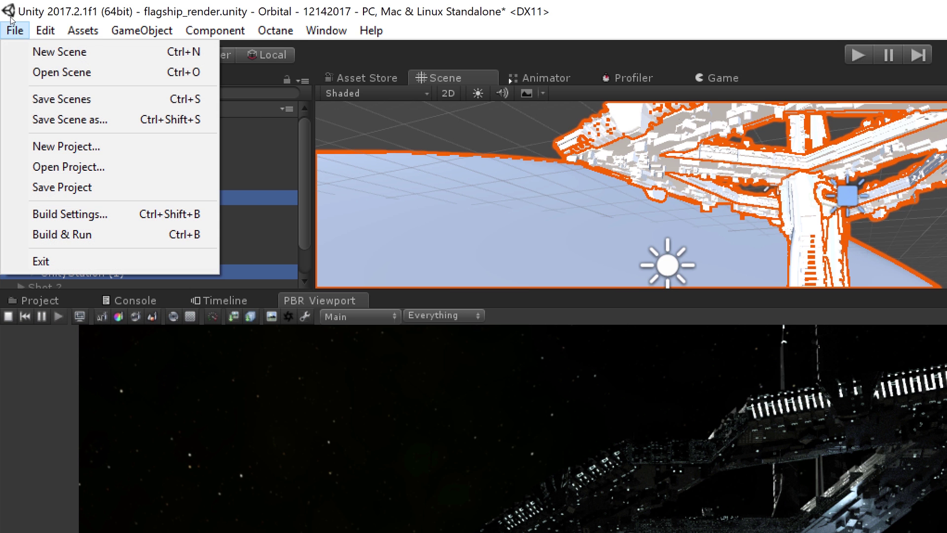
left_click(43, 51)
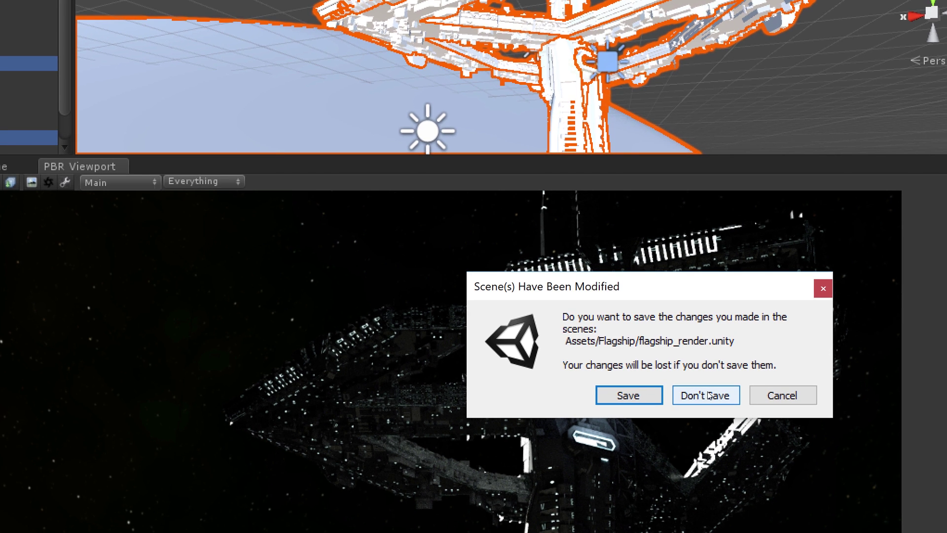
left_click(708, 396)
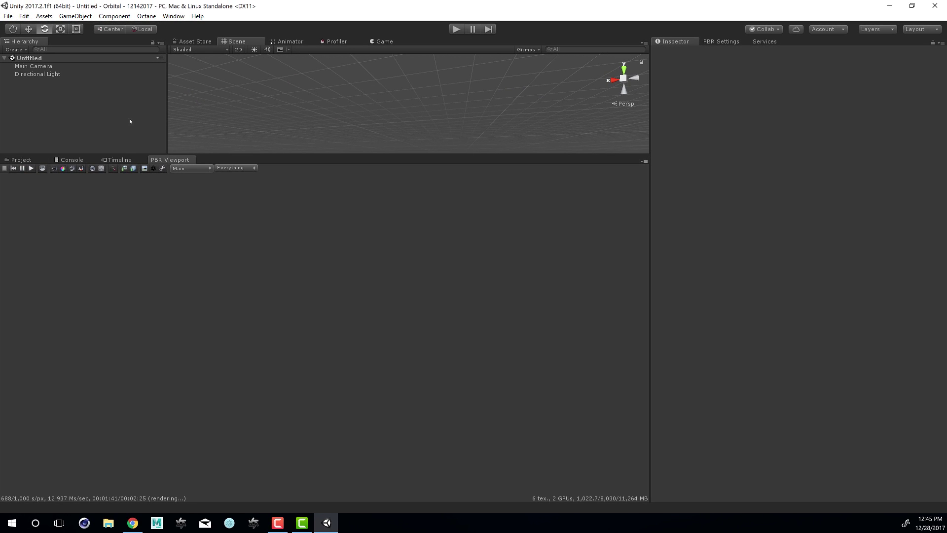
left_click(24, 16)
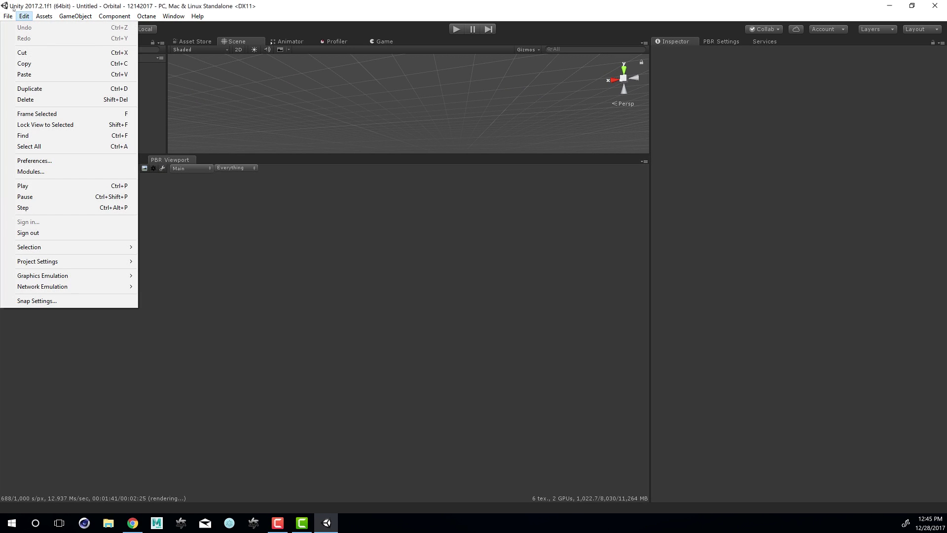
left_click(24, 74)
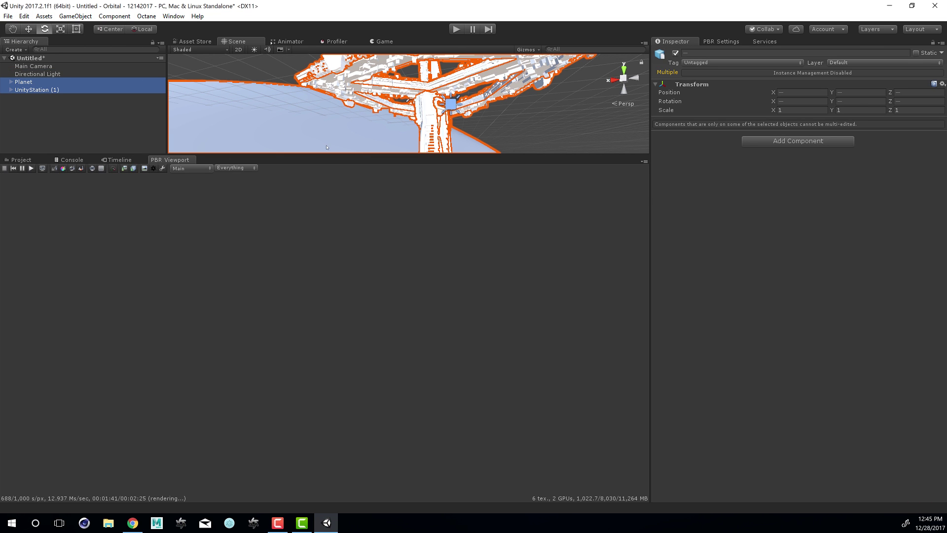
Step: Enlarge the Scene view, frame the whole station against the planet's horizon, and clear the selection
left_click_drag(322, 157, 343, 271)
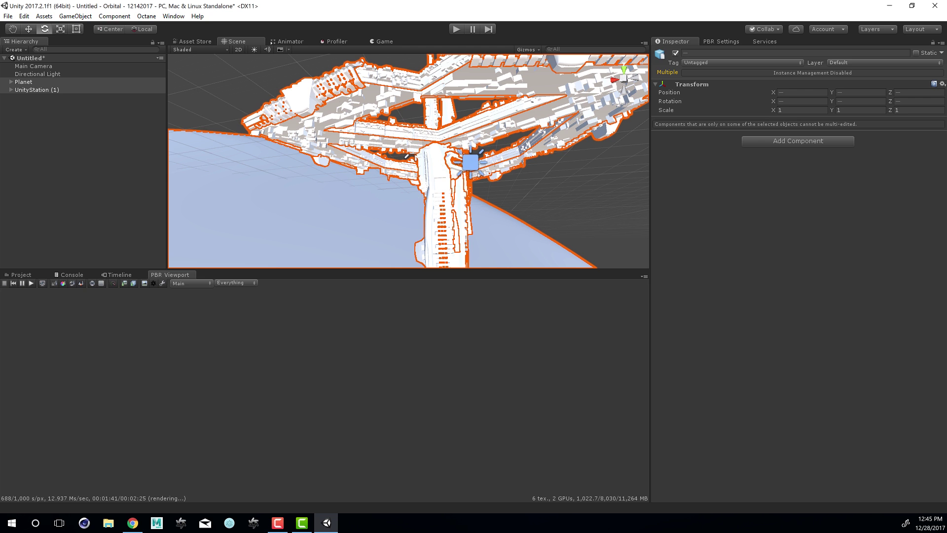
right_click_drag(600, 201, 490, 193, "alt")
left_click_drag(490, 192, 492, 175, "alt")
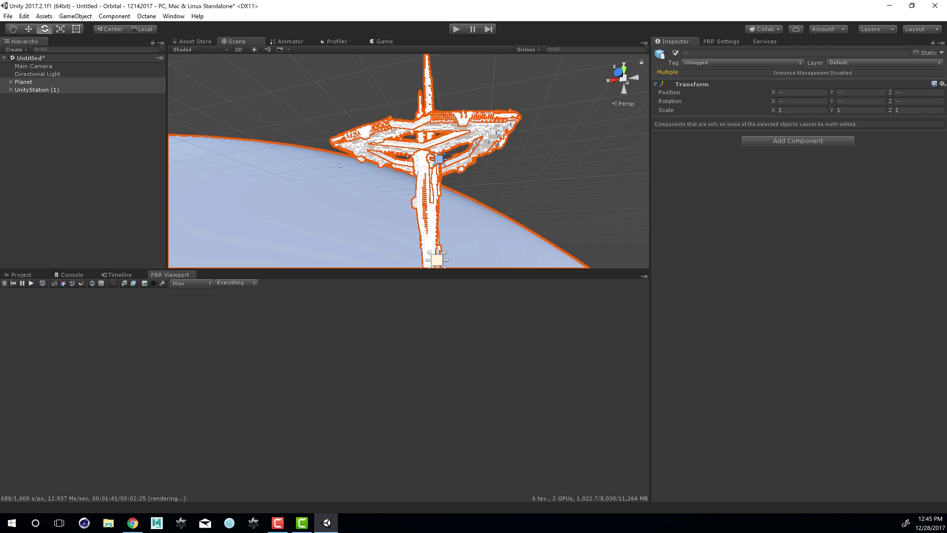
left_click(60, 141)
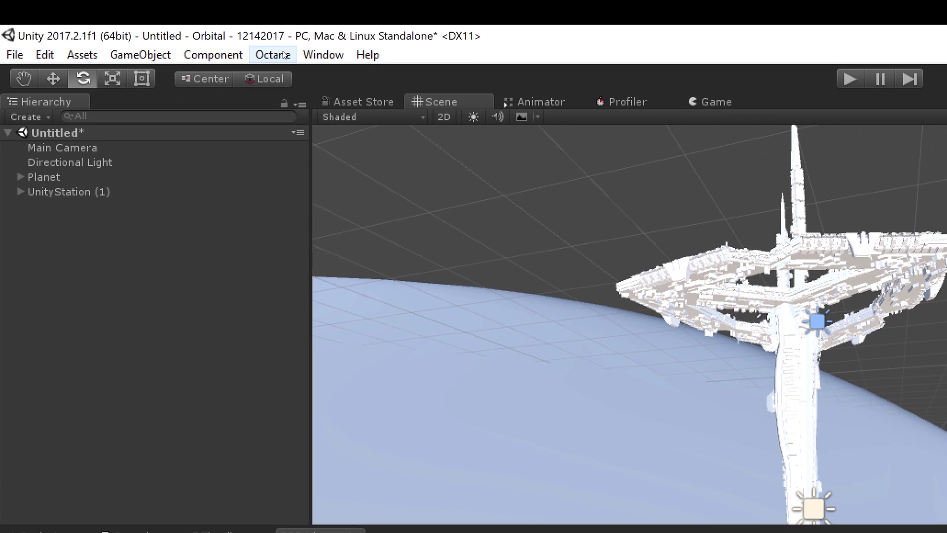
Step: Create an Octane PBR Render Target in the new scene and check its live render of the station
left_click(147, 16)
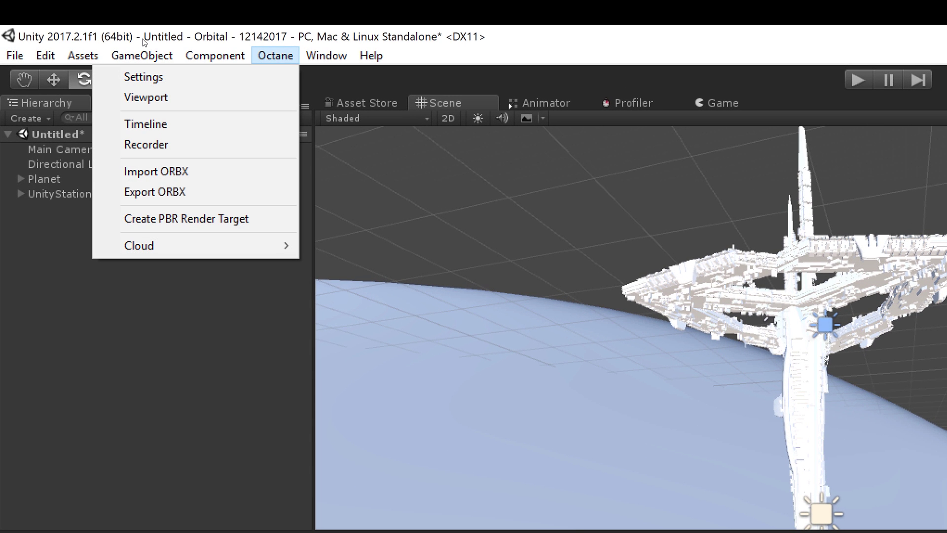
left_click(232, 217)
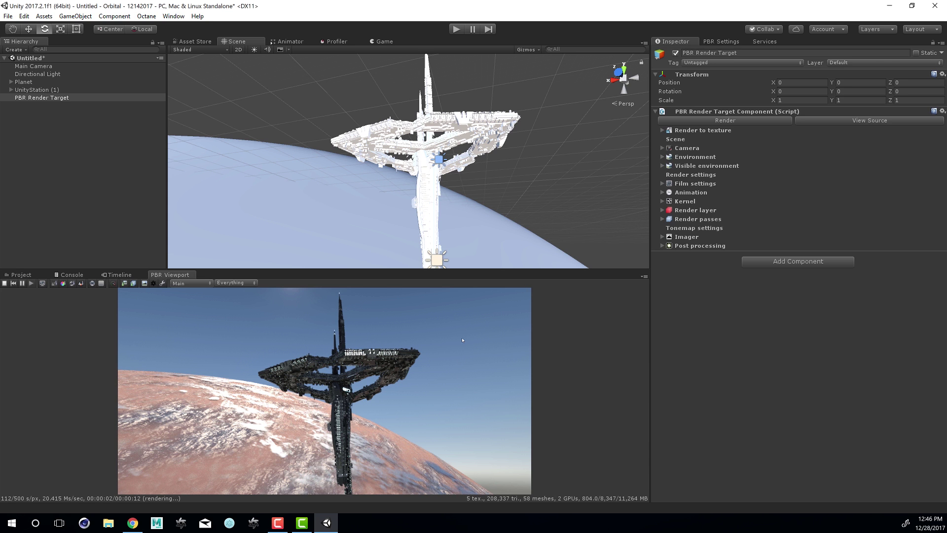
left_click_drag(556, 184, 550, 167, "alt")
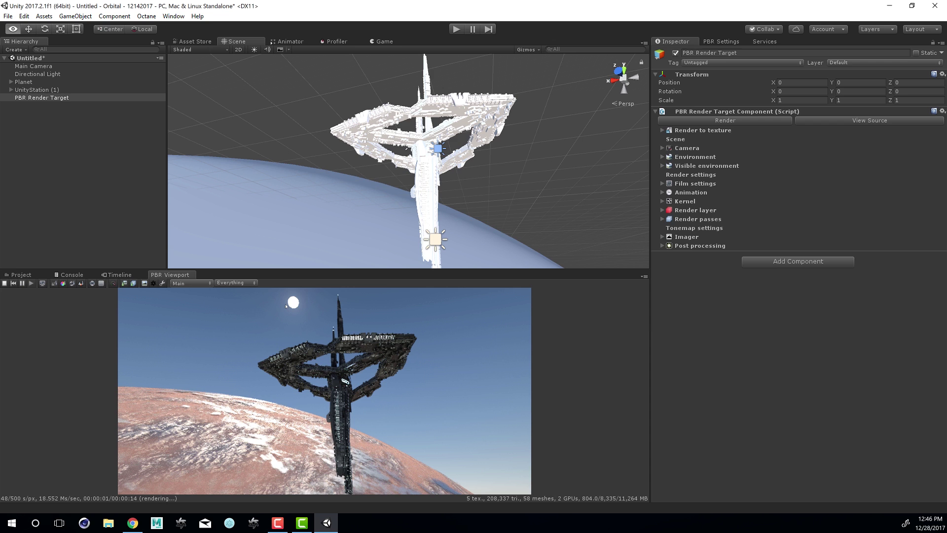
left_click_drag(531, 198, 264, 91, "alt")
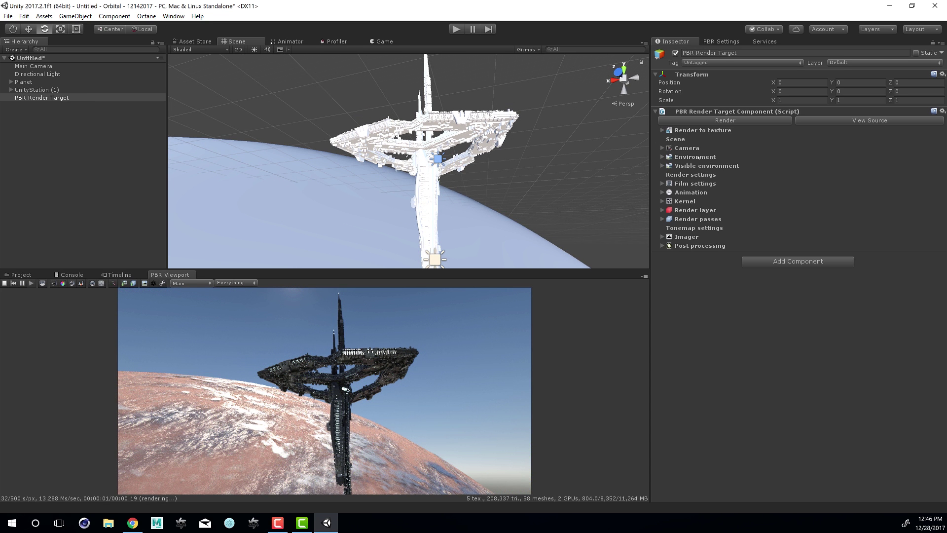
Step: Set the depth-of-field aperture to 0 in the PBR Render Target's camera settings
left_click(663, 148)
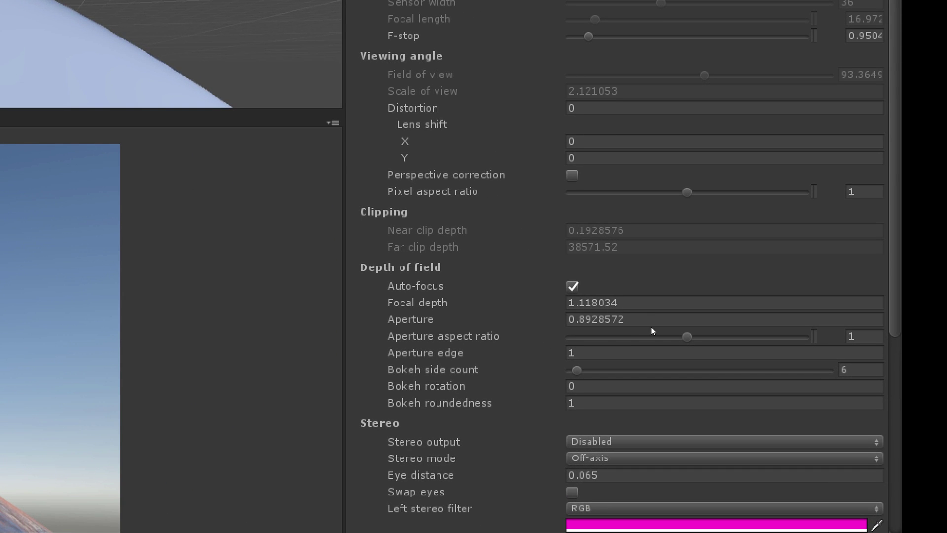
left_click(607, 320)
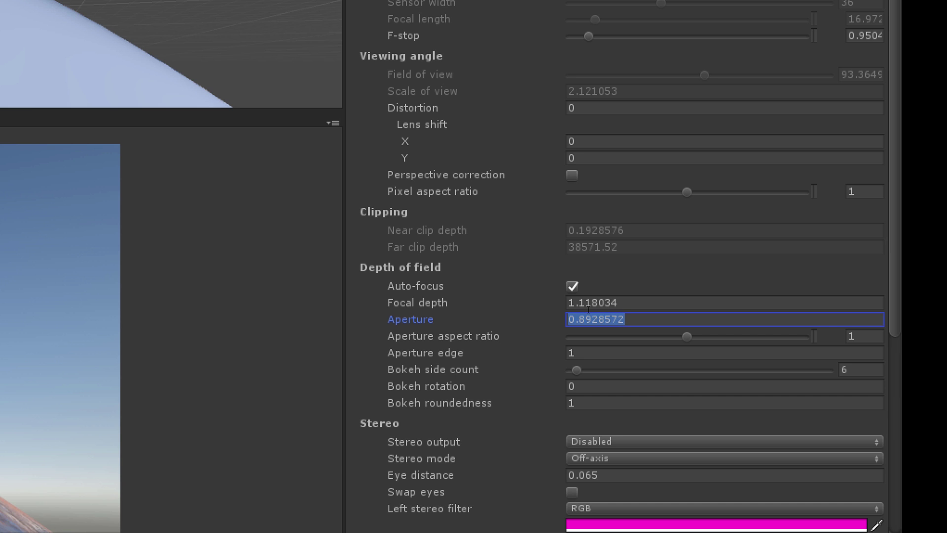
type("0")
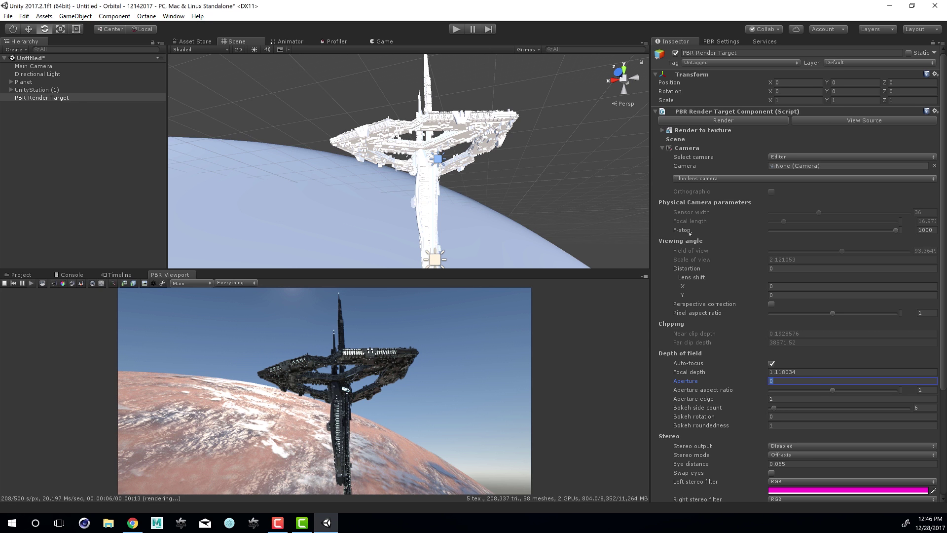
left_click(662, 148)
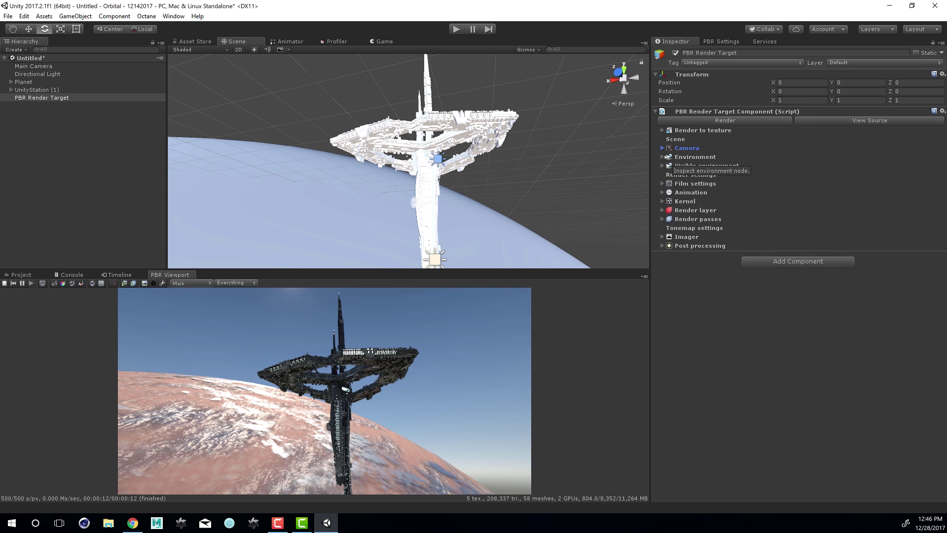
Step: Switch the render target's environment settings source to RenderTarget
left_click(663, 157)
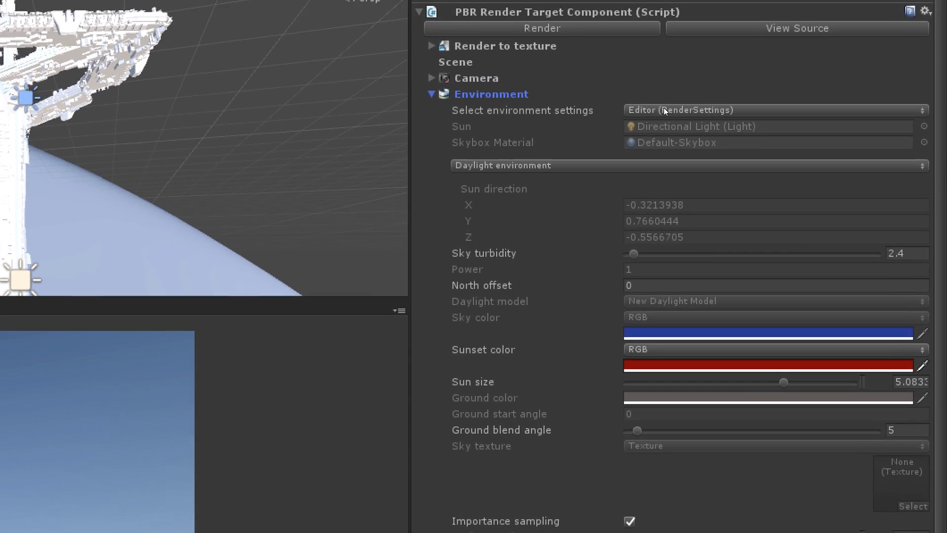
left_click(797, 167)
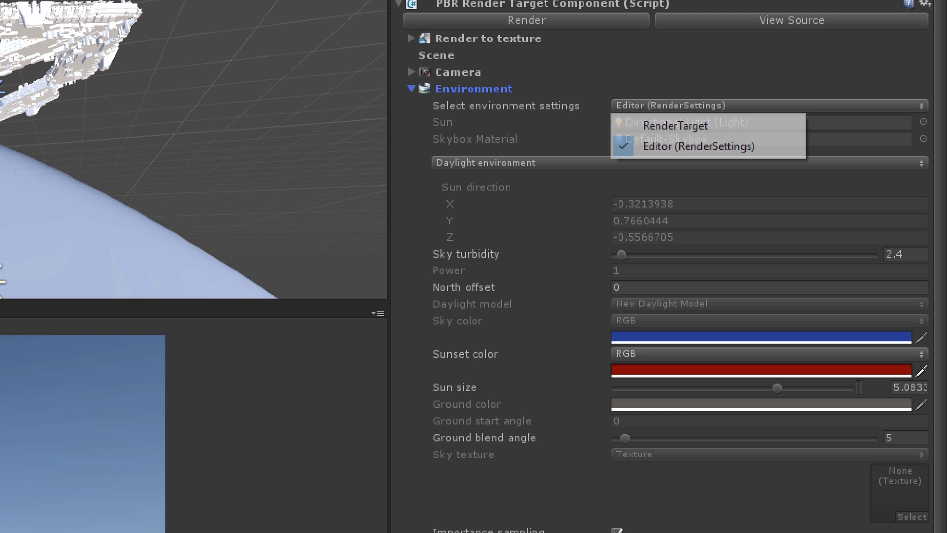
left_click(675, 126)
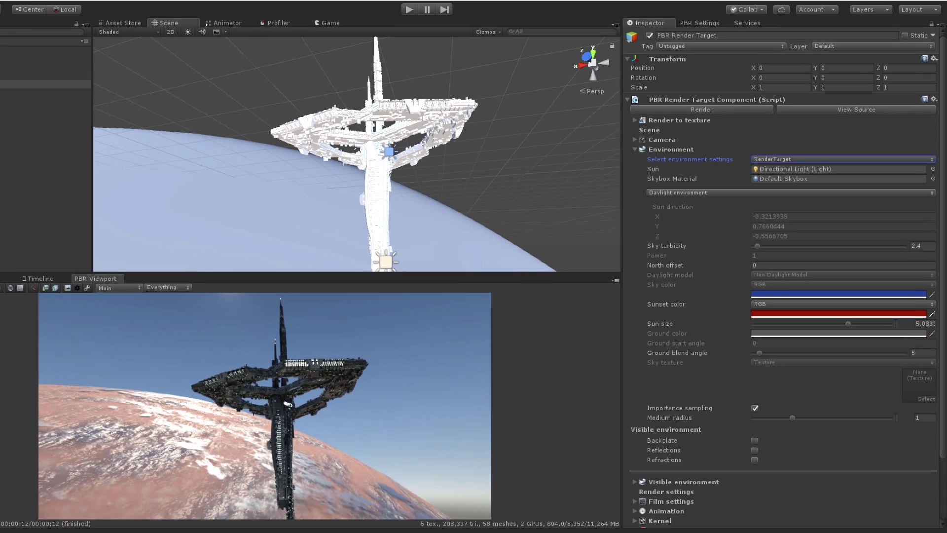
Step: Move the Directional Light towards the station, to about X -76.8, Y -9.3, Z -135.1
left_click(107, 74)
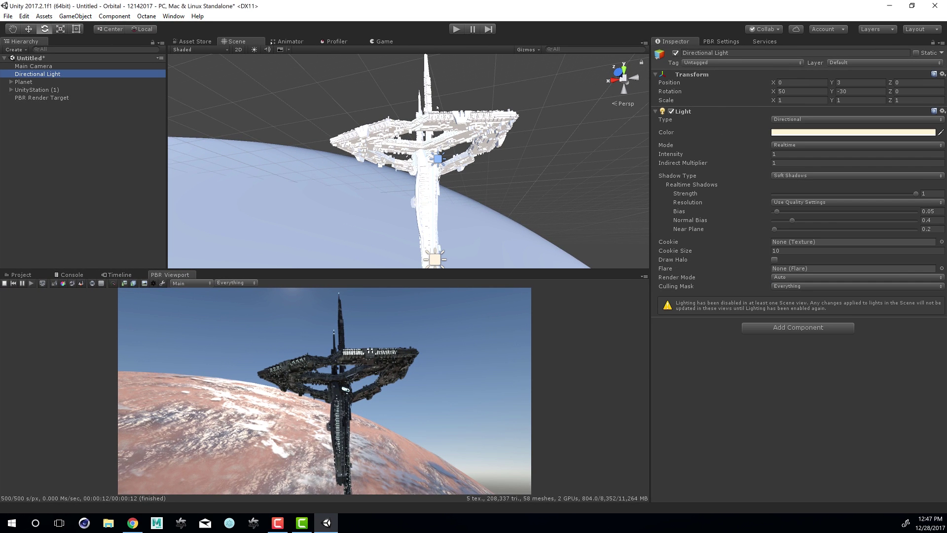
scroll(580, 150, "down", 10)
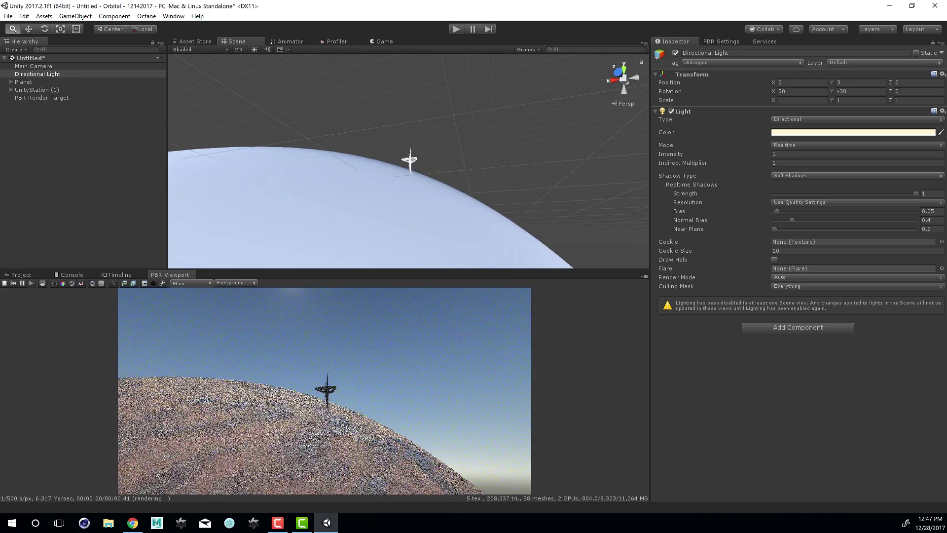
right_click_drag(68, 130, 10, 130, "alt")
left_click_drag(363, 182, 351, 188, "alt")
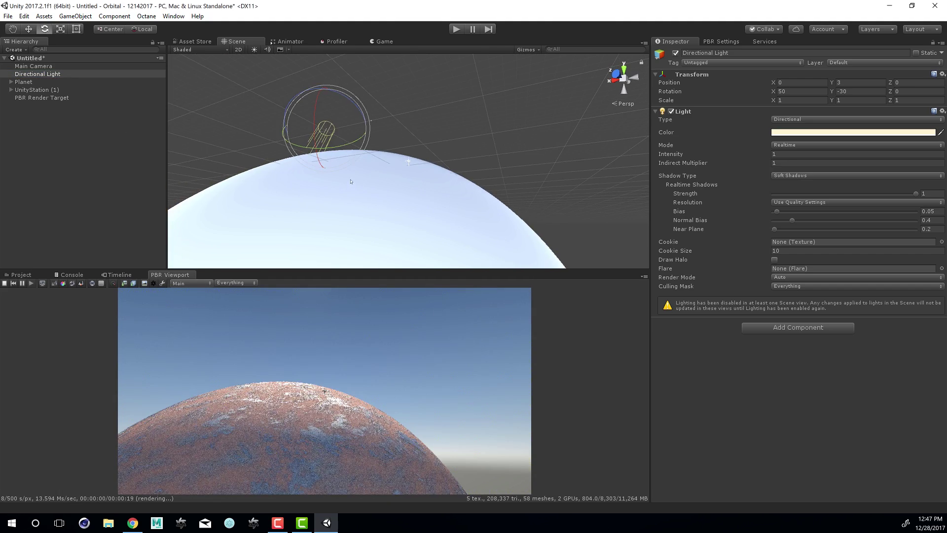
key("w")
left_click_drag(299, 127, 496, 153)
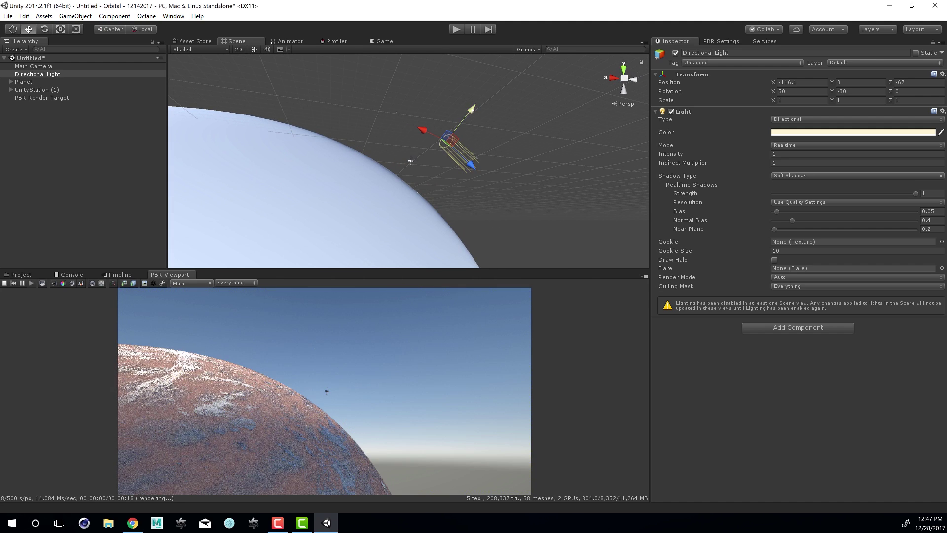
left_click_drag(470, 116, 425, 140)
left_click_drag(442, 201, 428, 184)
left_click_drag(528, 201, 392, 195, "alt")
right_click_drag(392, 194, 353, 154, "alt")
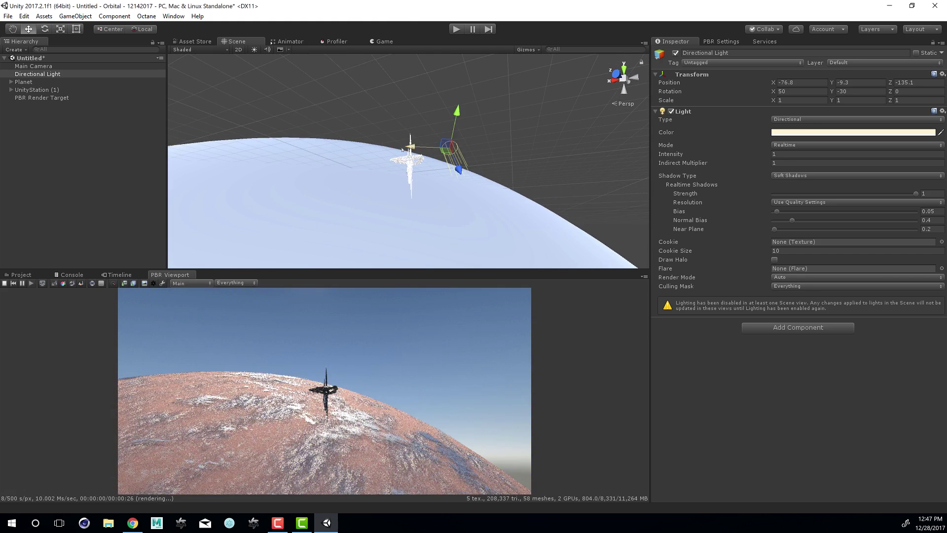
Step: Move the Directional Light right beside the station's ring, to about X -58.2, Y -8.4, Z -123.2
left_click_drag(402, 150, 385, 149)
right_click_drag(385, 149, 864, 299, "alt")
middle_click_drag(498, 173, 484, 181, "alt")
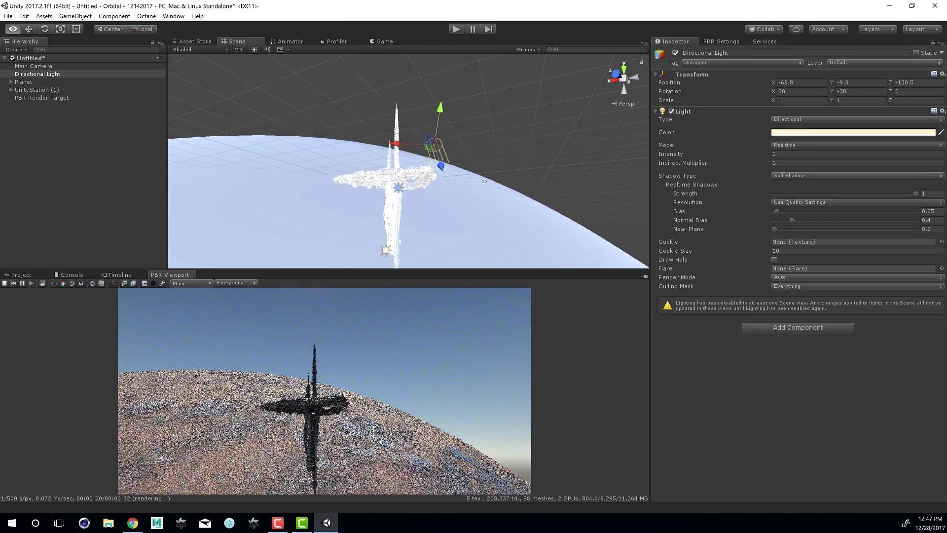
left_click_drag(484, 182, 482, 185, "alt")
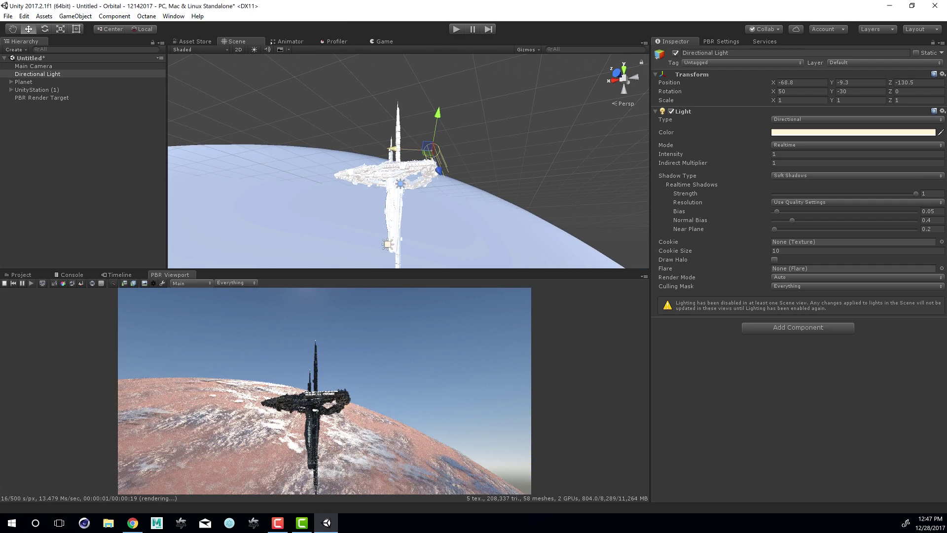
left_click_drag(393, 148, 333, 146)
left_click_drag(368, 111, 367, 103)
right_click_drag(366, 104, 599, 205, "alt")
scroll(497, 154, "up", 3)
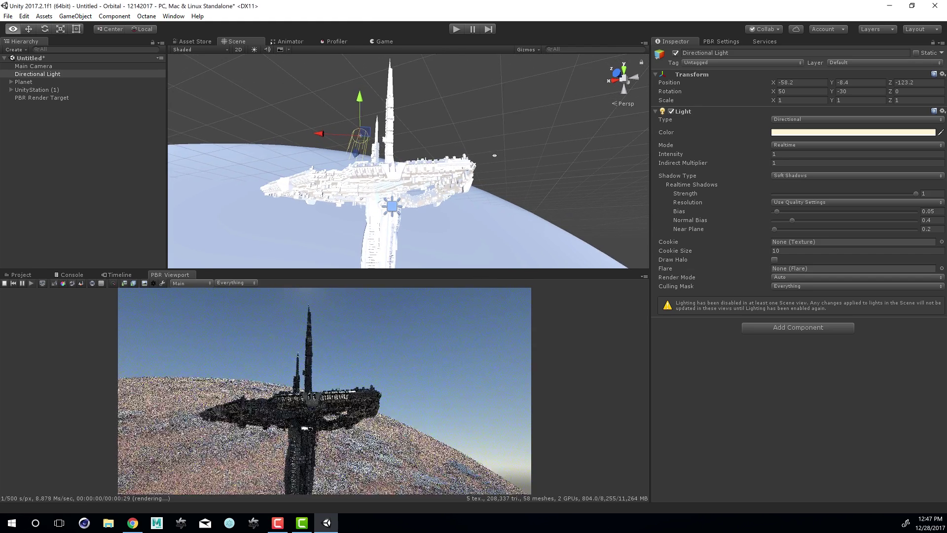
middle_click_drag(499, 153, 540, 136)
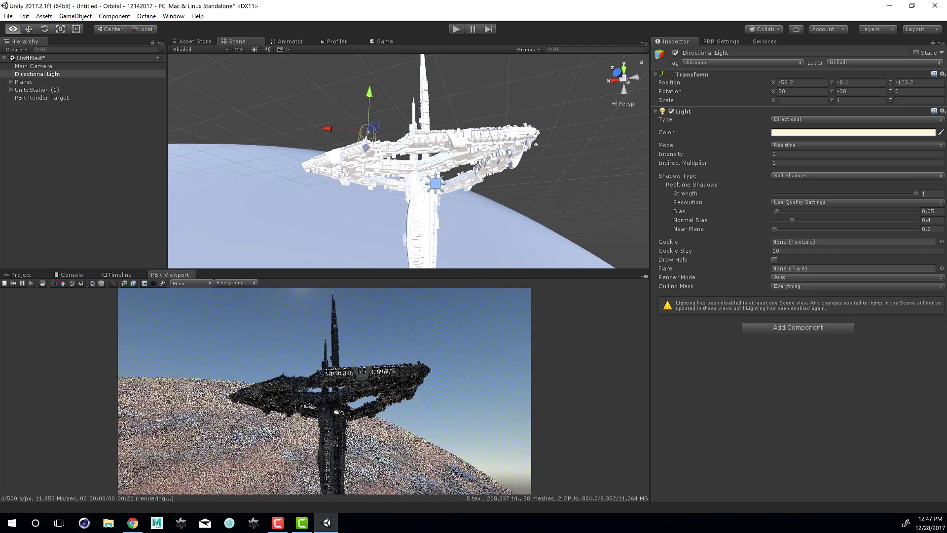
right_click_drag(539, 136, 250, 76, "alt")
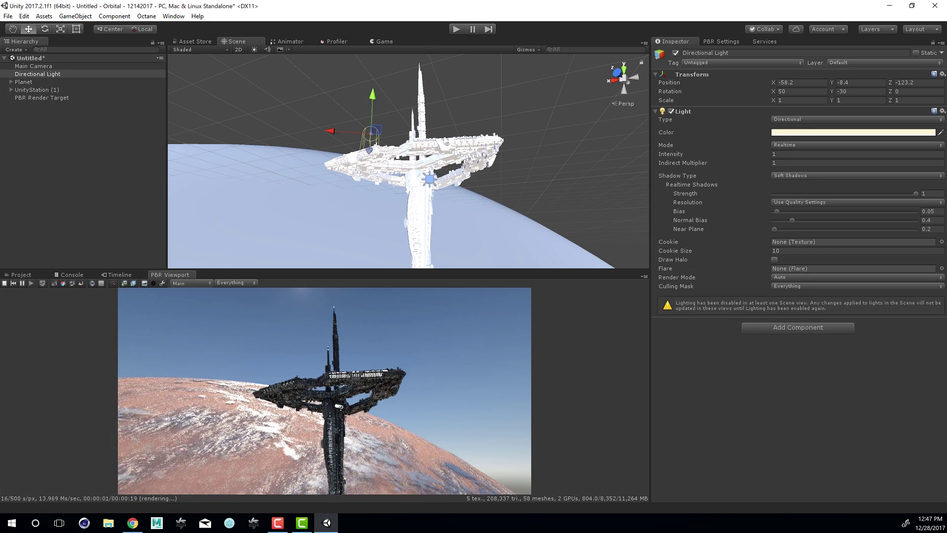
Step: Rotate the Directional Light to about X 24.5, Y 5.8, Z 5.1 so the sun sits low behind the station's ring
key("e")
left_click_drag(354, 157, 333, 142)
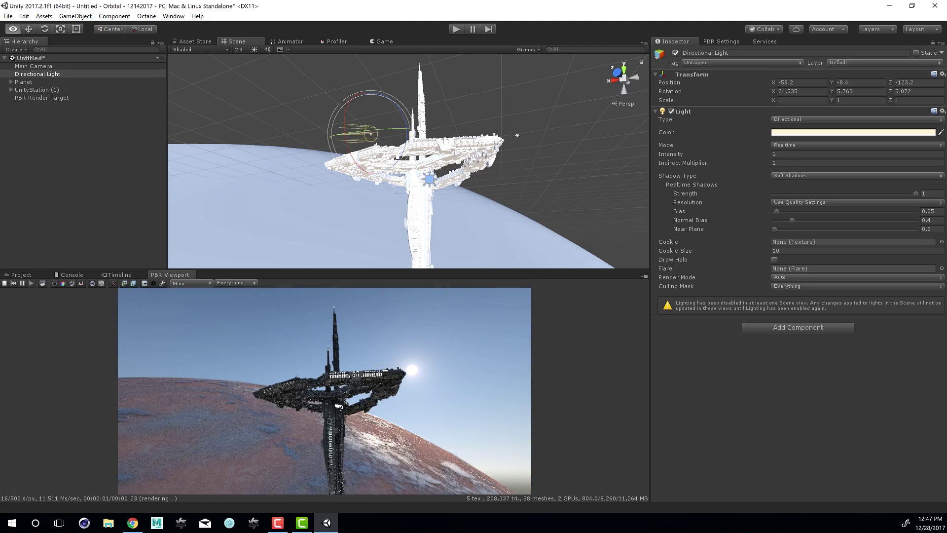
right_click_drag(516, 136, 587, 160, "alt")
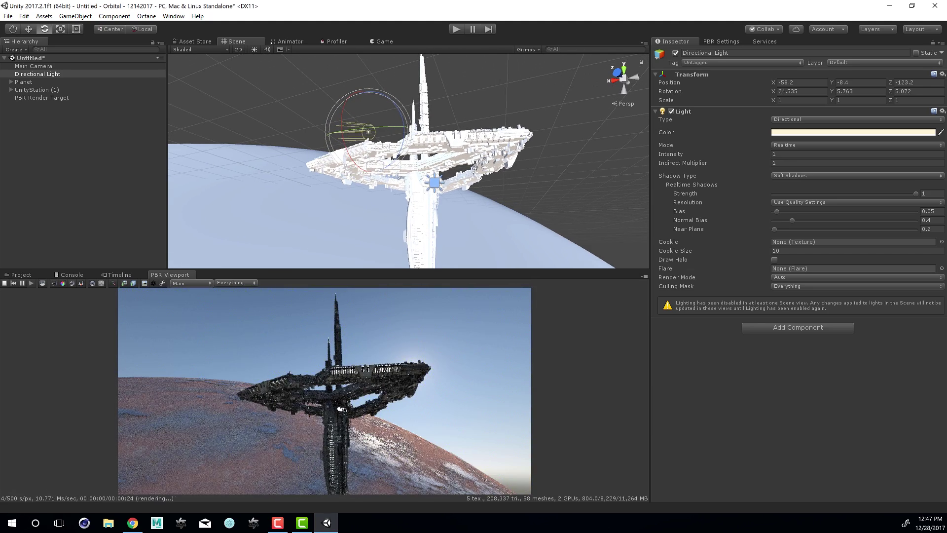
Step: Clear the PBR Render Target's skybox material by setting it to None
scroll(475, 168, "down", 3)
left_click_drag(475, 169, 456, 172, "alt")
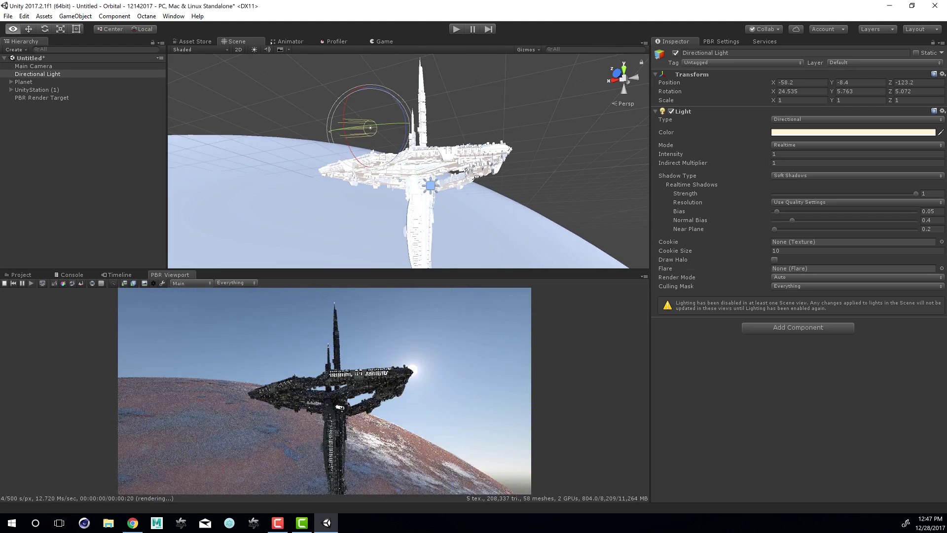
right_click_drag(232, 84, 254, 85, "alt")
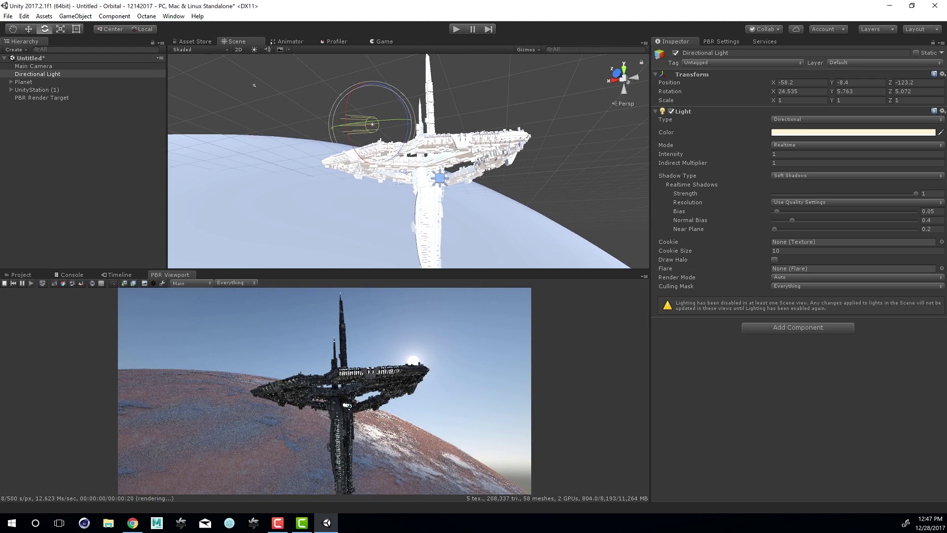
left_click(42, 98)
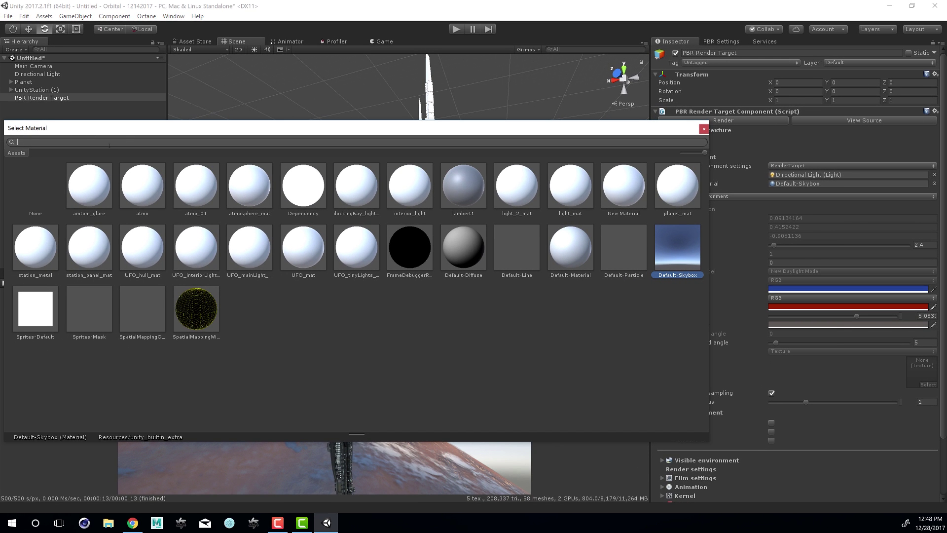
left_click(42, 178)
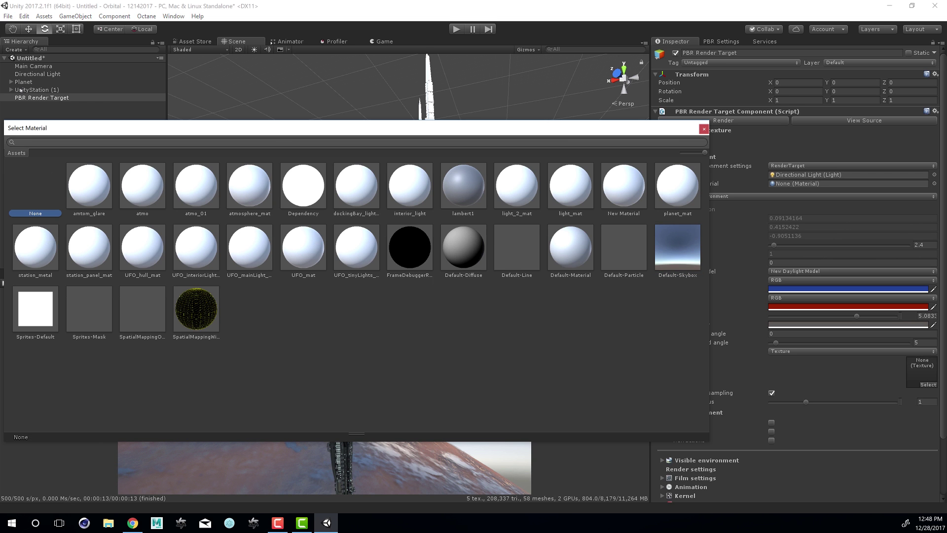
left_click(353, 66)
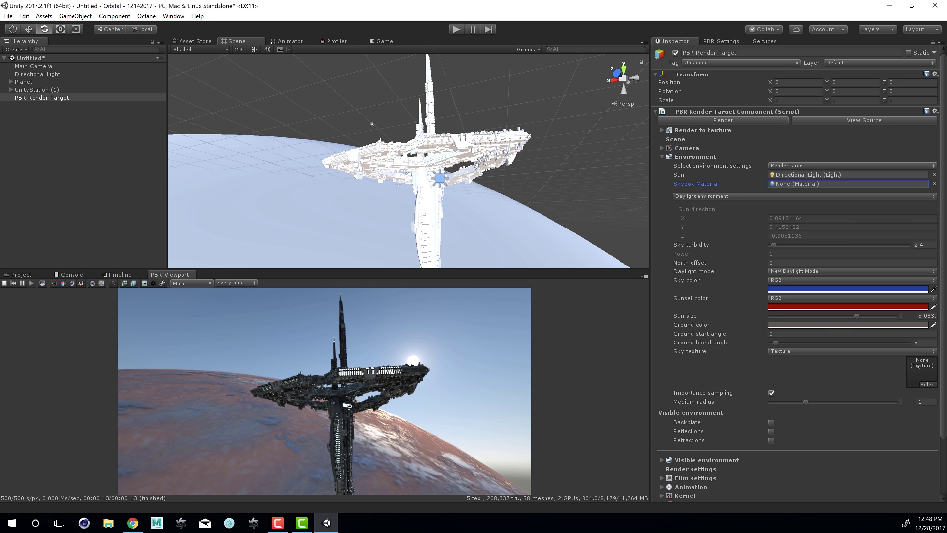
Step: Assign the hdr texture as the sky texture of the render target's daylight environment
left_click(925, 385)
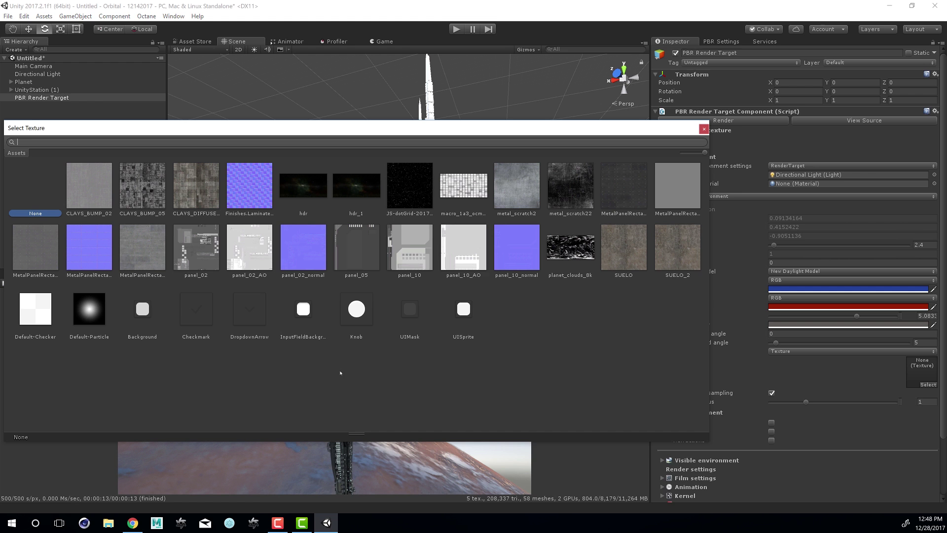
left_click(306, 189)
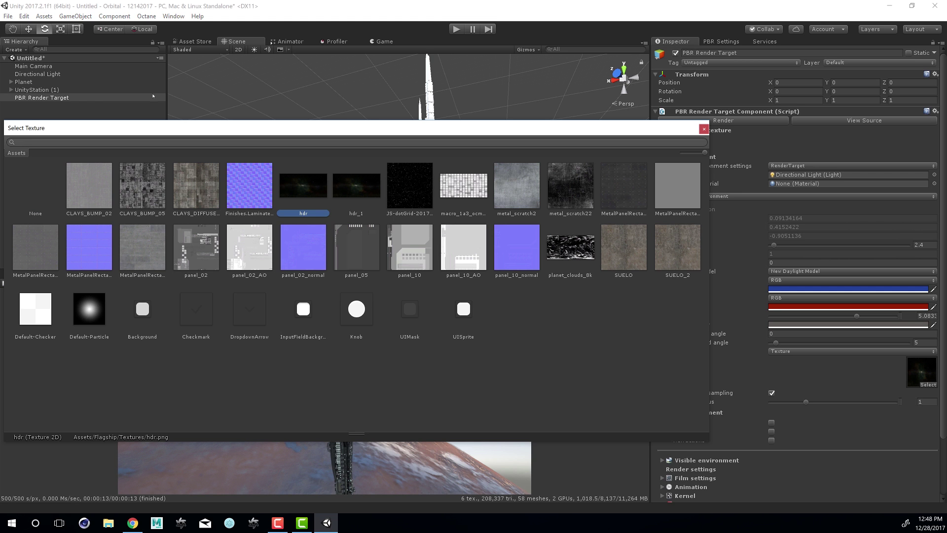
left_click(704, 129)
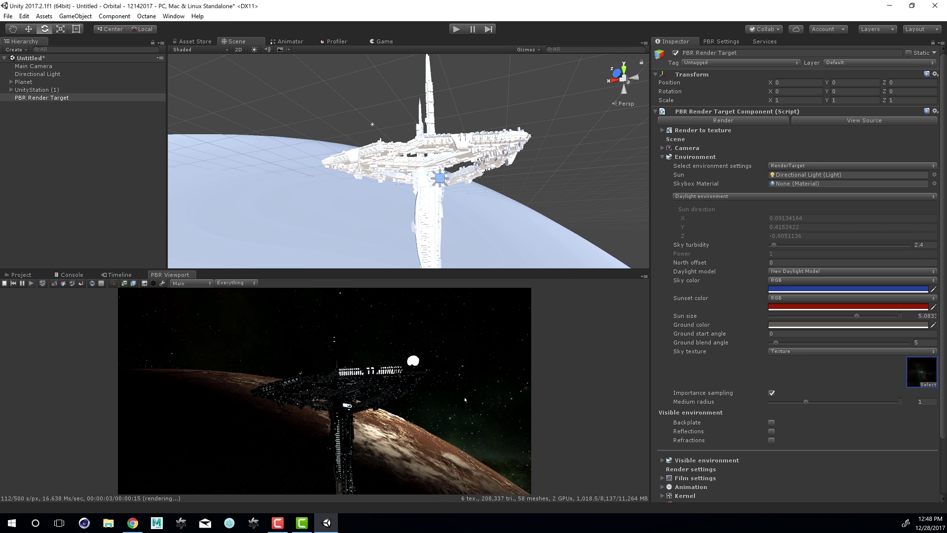
Step: Enlarge the PBR render viewport and reframe the scene closer on the station's ring
left_click_drag(437, 268, 437, 150)
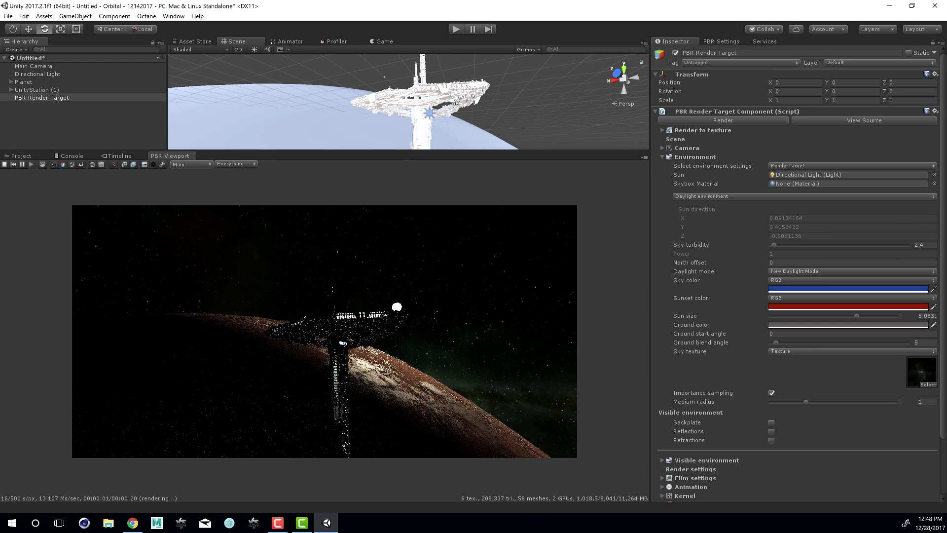
right_click_drag(488, 106, 543, 105, "alt")
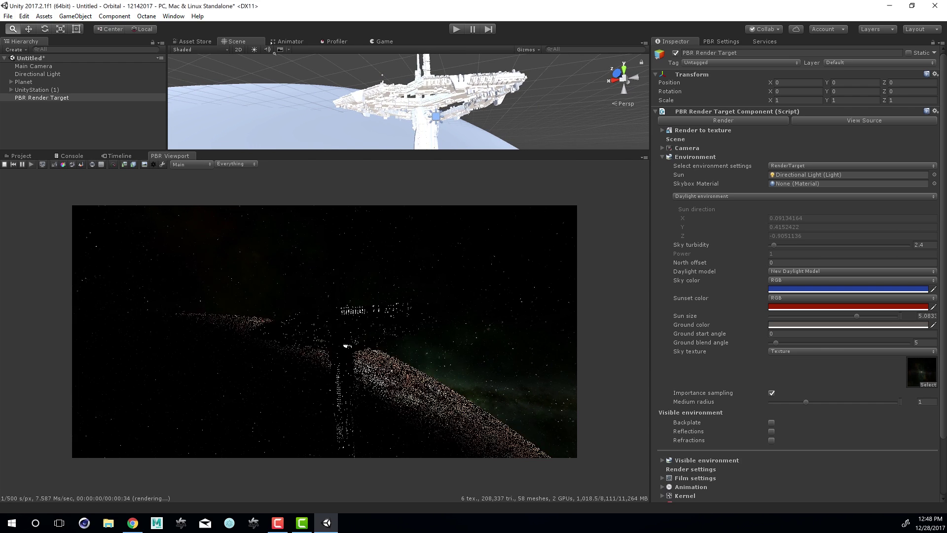
middle_click_drag(543, 104, 529, 105)
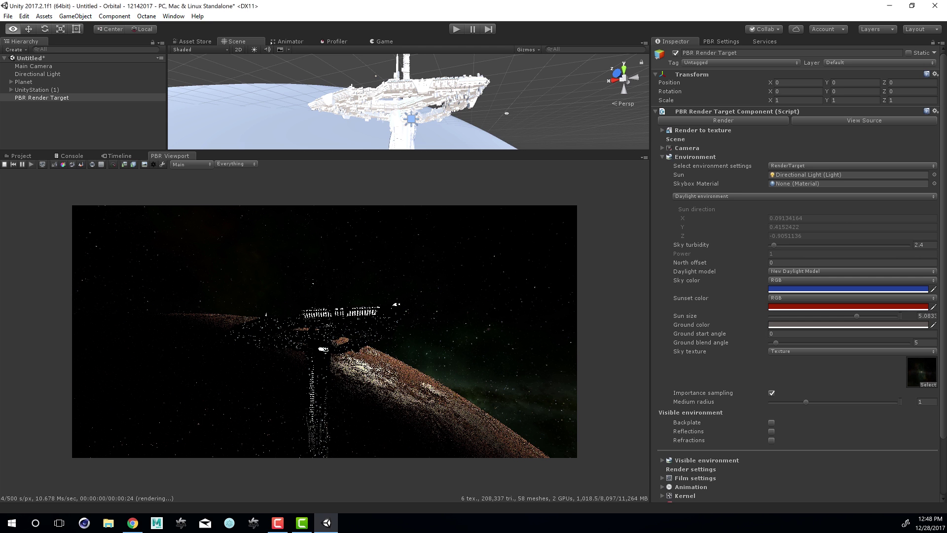
Step: Move the Directional Light to the far side of the station, to about X -86.1, Y -17.7, Z -124.6
key("e")
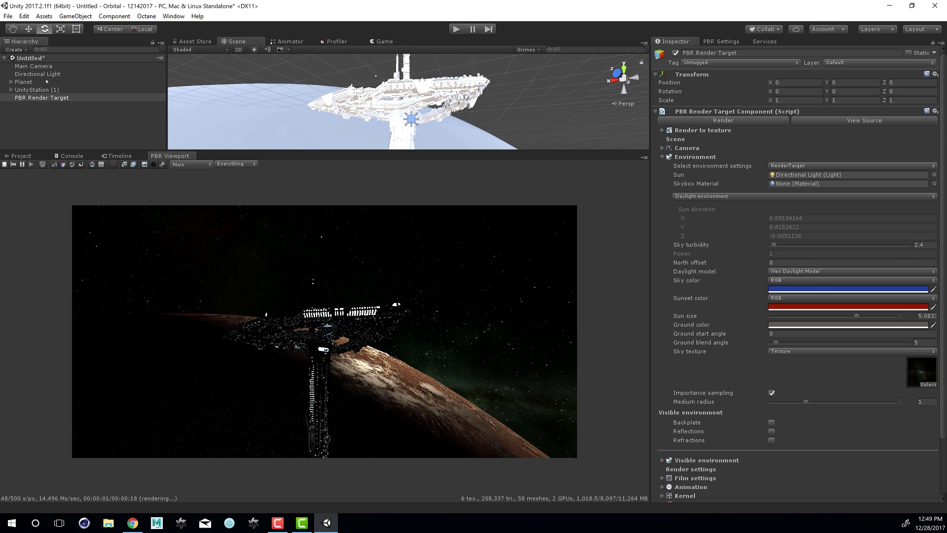
left_click(34, 73)
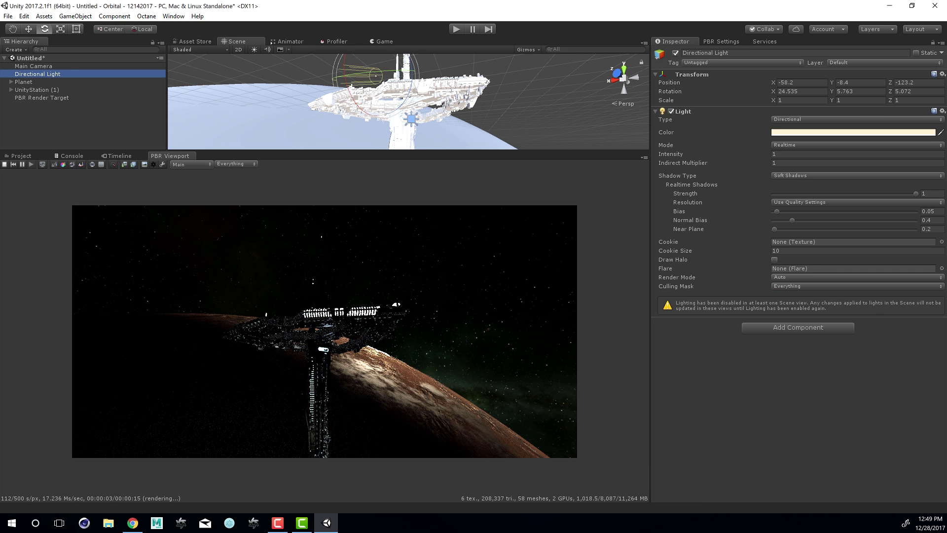
key("w")
left_click_drag(370, 71, 487, 144)
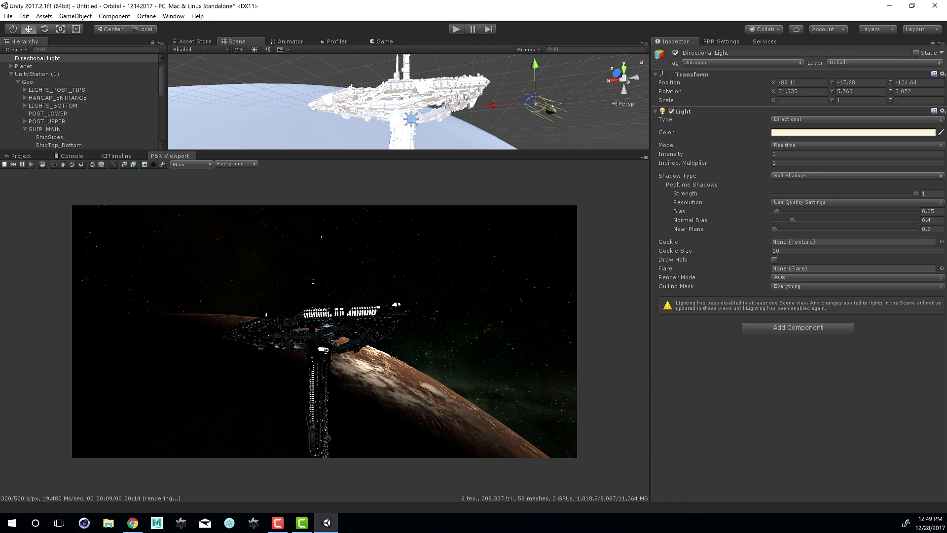
Step: Rotate the Directional Light to about X 3.6, Y 33.4, Z 4.5 so the sun sits low beside the planet
key("e")
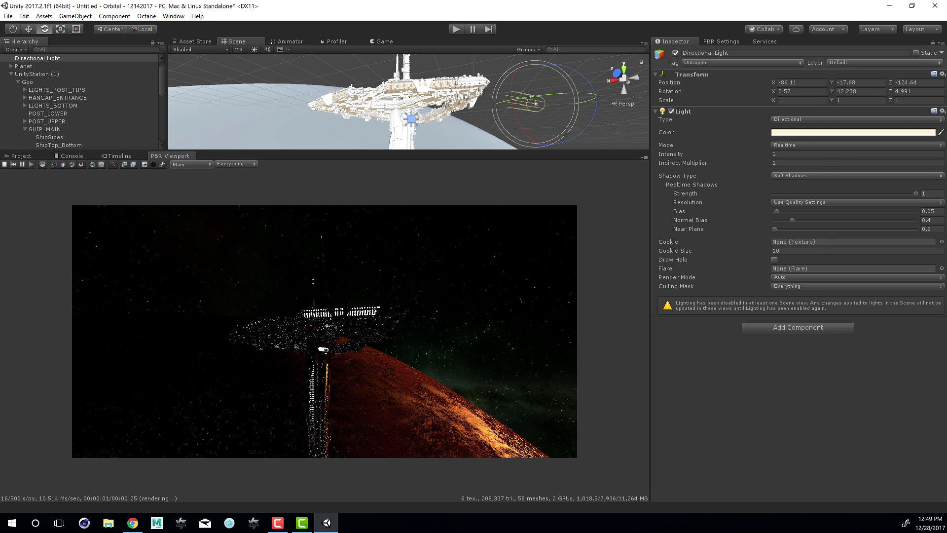
right_click_drag(397, 87, 481, 106, "alt")
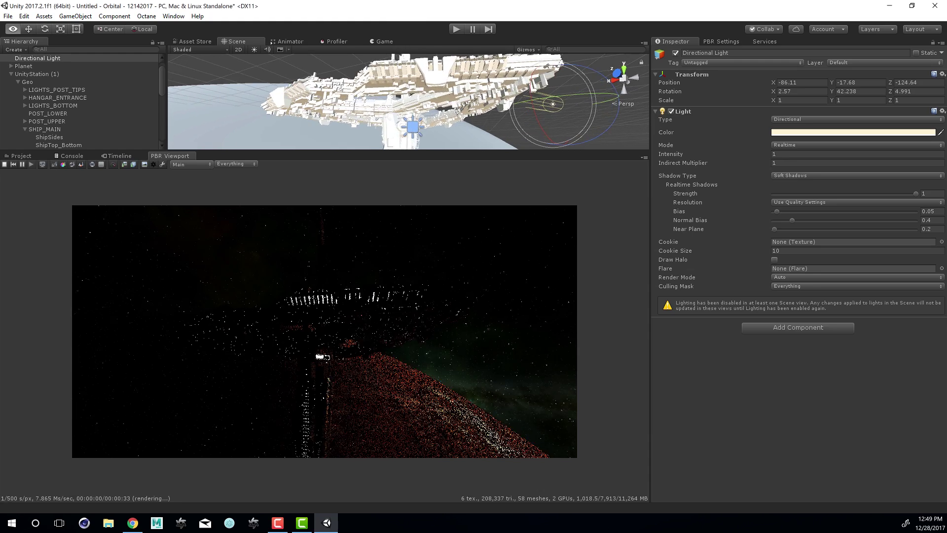
middle_click_drag(482, 107, 475, 79)
right_click_drag(475, 78, 484, 95)
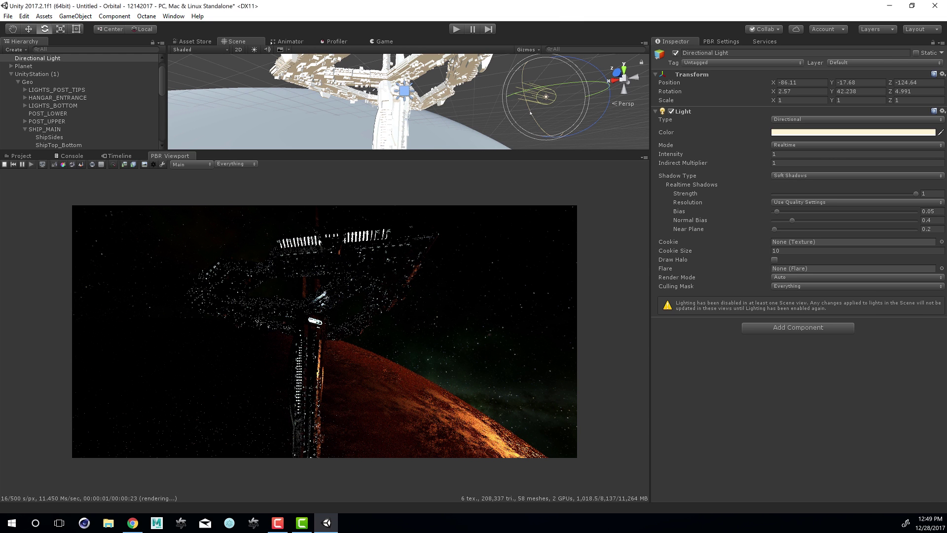
left_click_drag(529, 110, 534, 119)
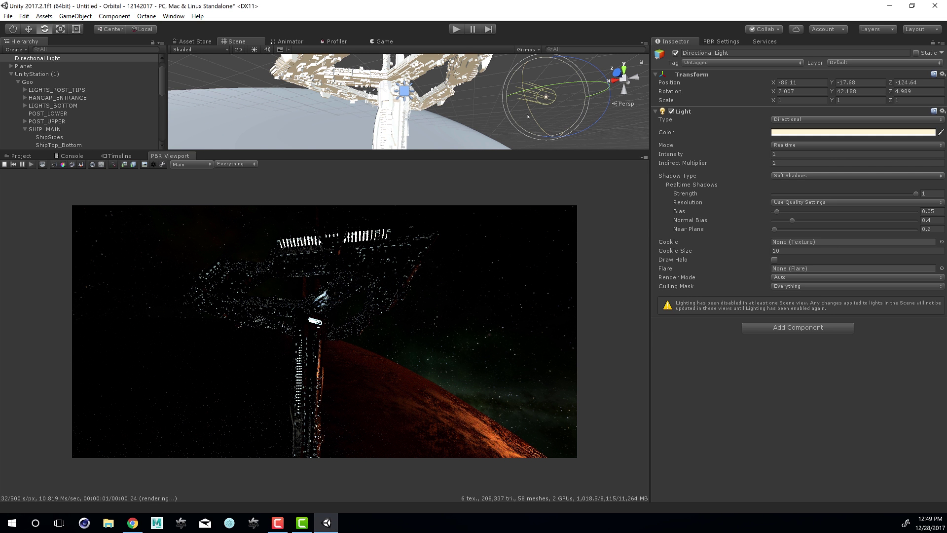
left_click_drag(534, 116, 583, 82)
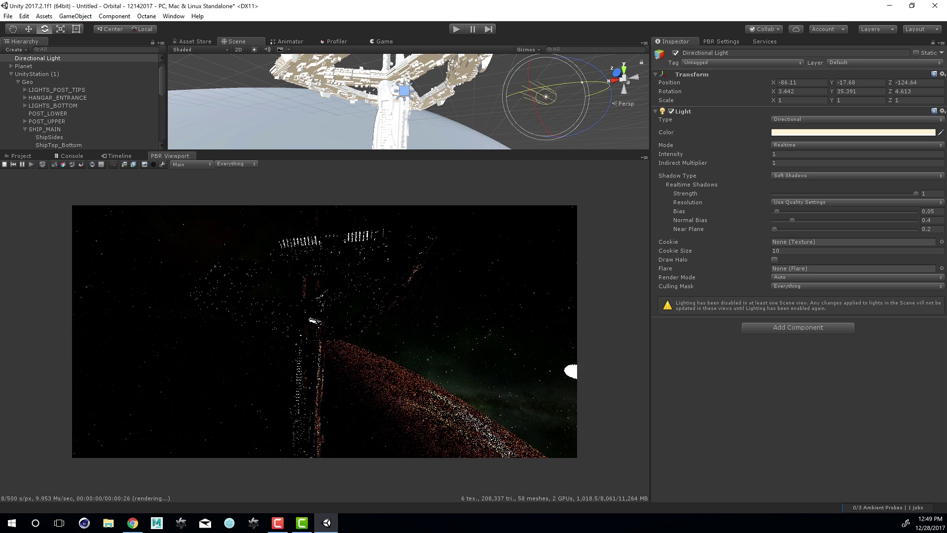
Step: Set the render target's sun size to 0.1 and rotate the Directional Light to about X 3.3, Y 36.9, Z 4.7
left_click(18, 82)
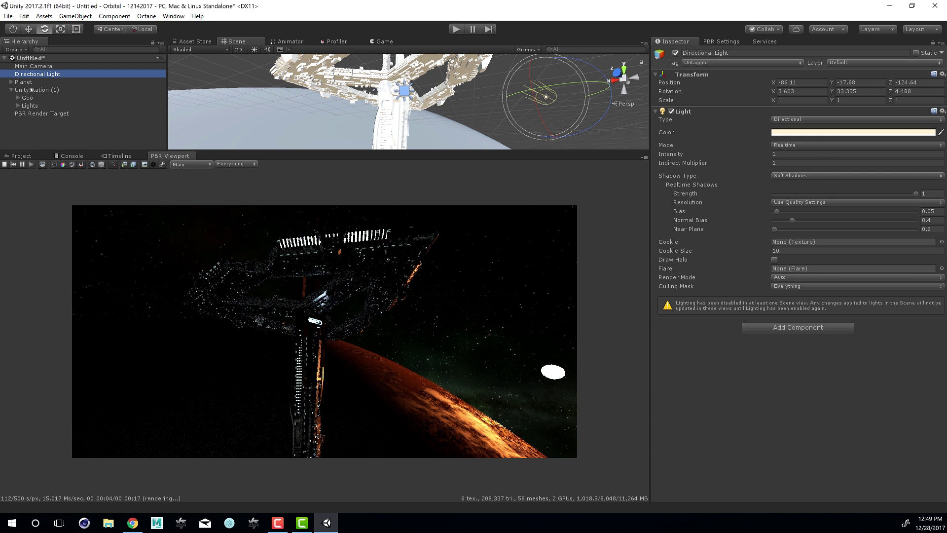
left_click(41, 114)
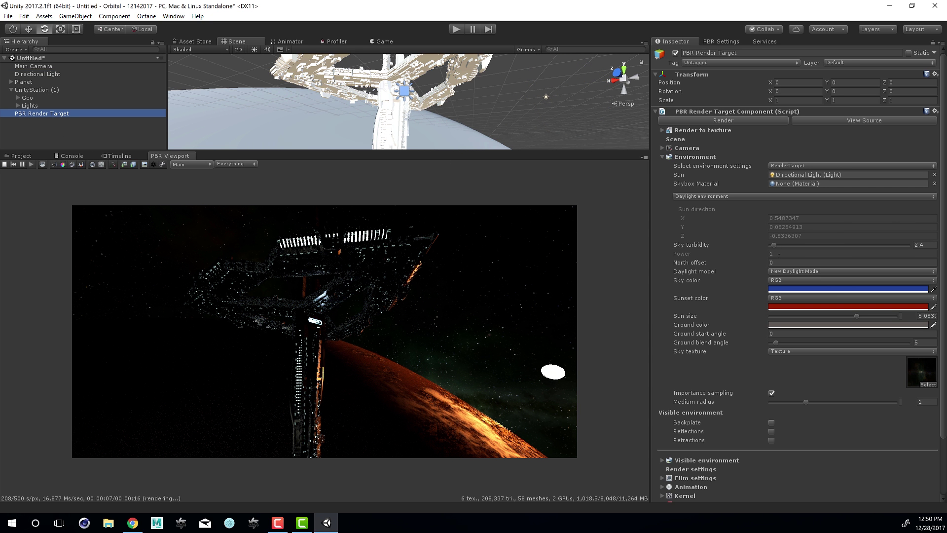
left_click_drag(853, 314, 753, 325)
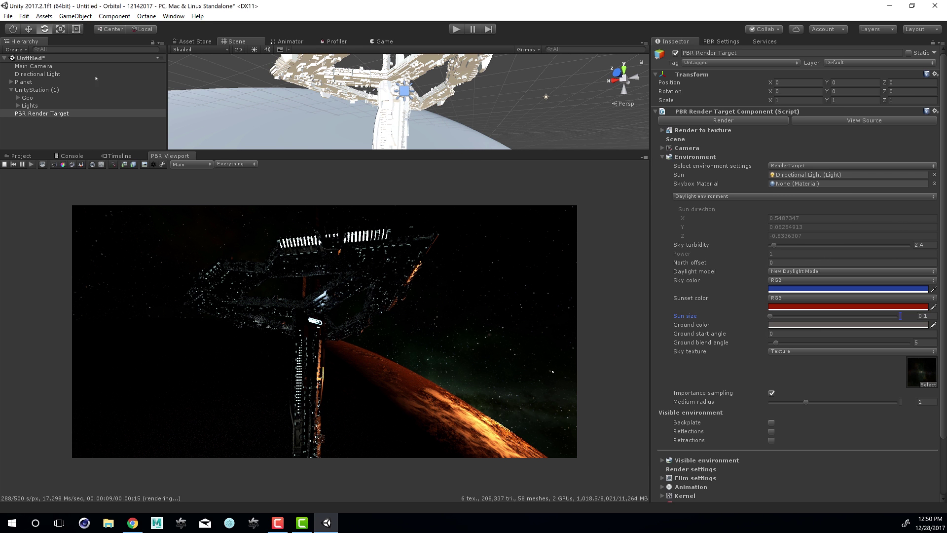
left_click(37, 73)
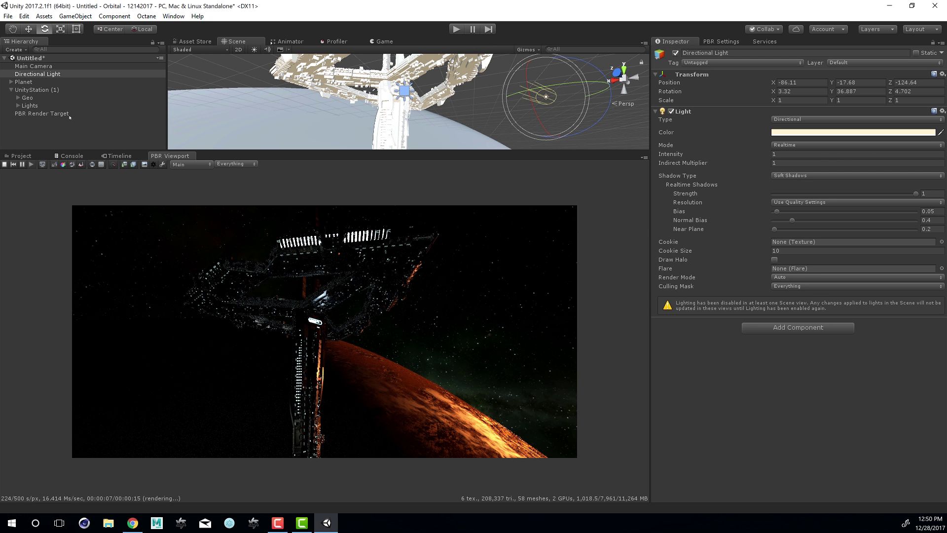
Step: Try a higher sky turbidity on the PBR Render Target, then set it to 2
key("End")
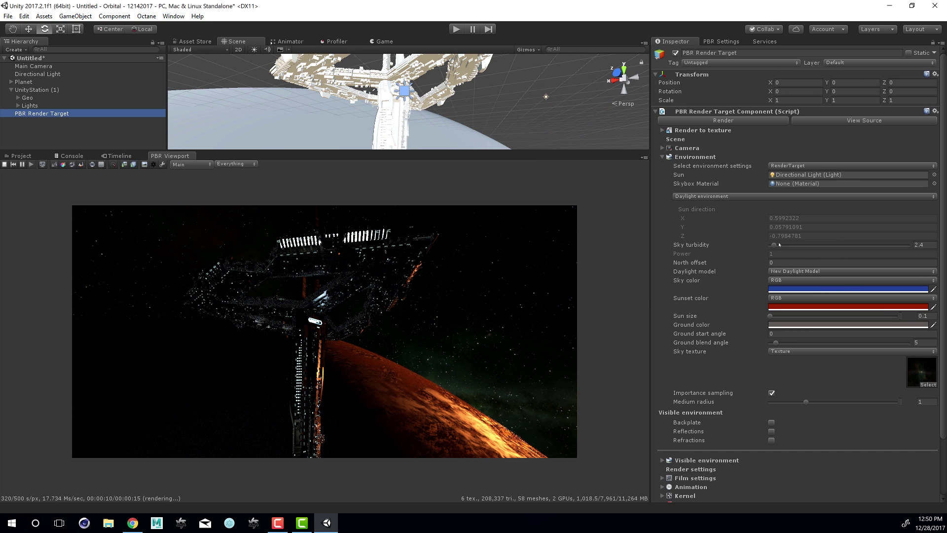
left_click_drag(775, 246, 837, 246)
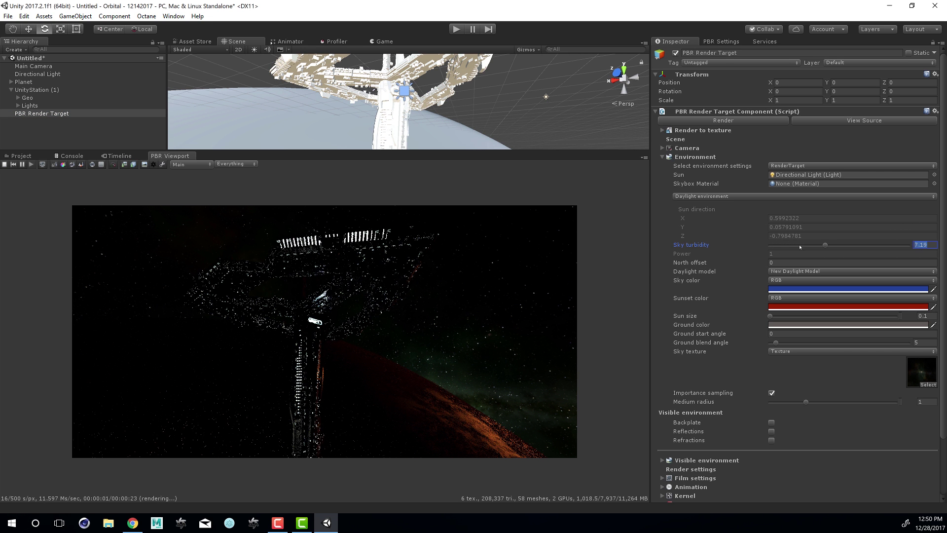
type("2")
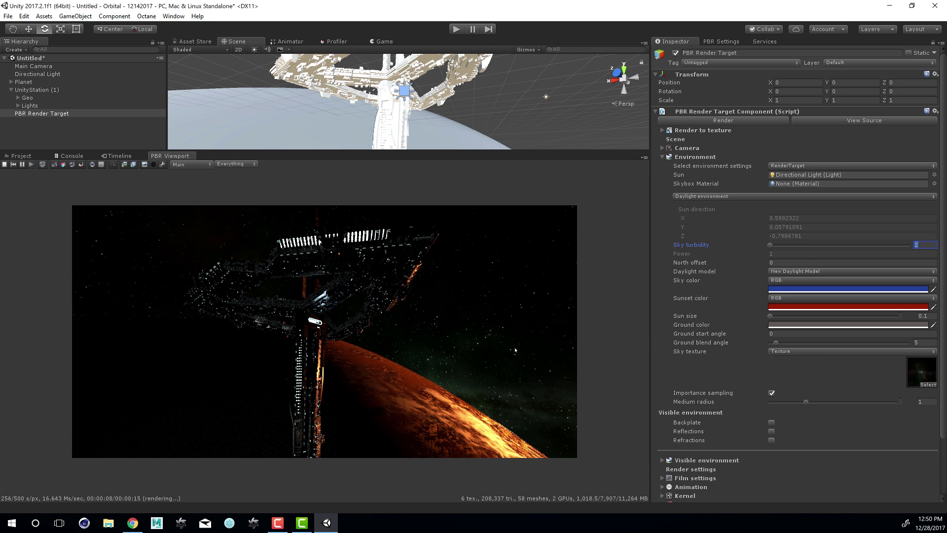
Step: Open the PBR Render Target's source in Octane, maximize the window and show the whole node graph
left_click(846, 121)
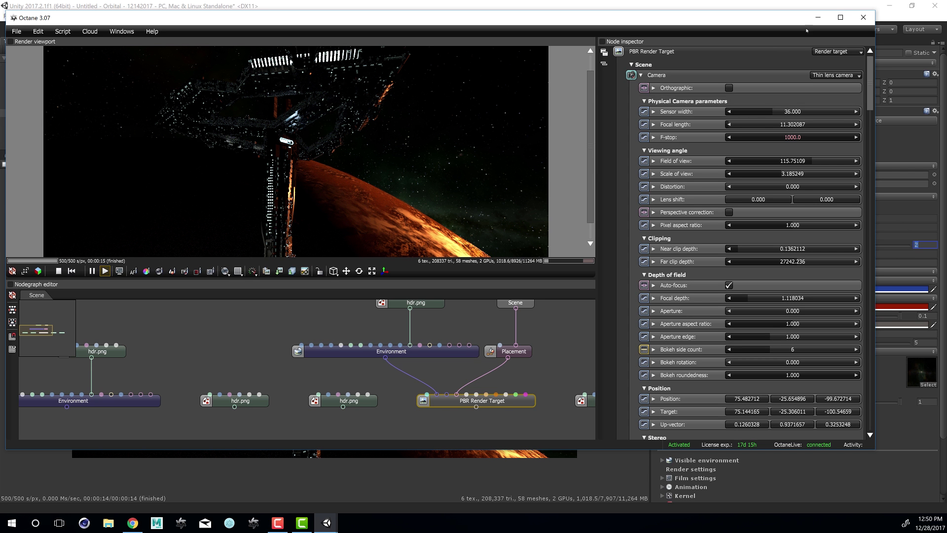
left_click(841, 17)
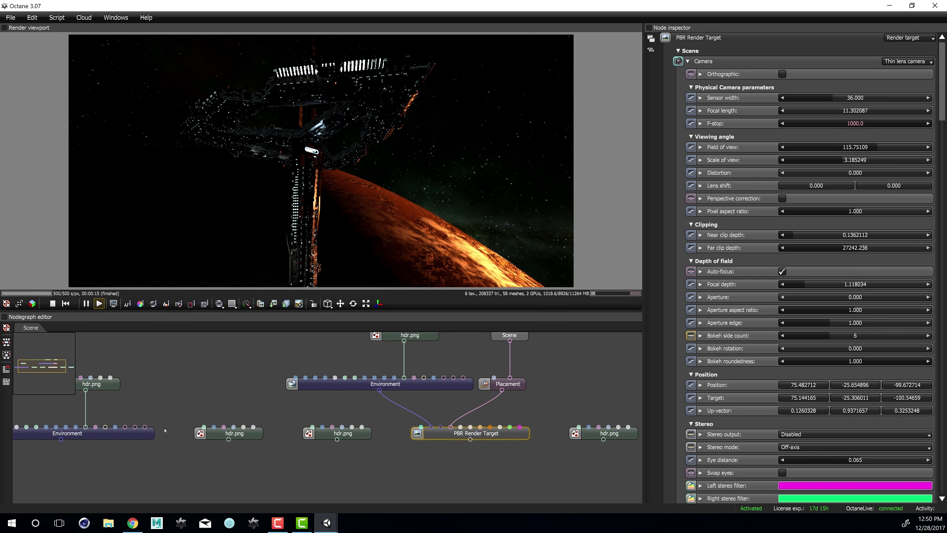
scroll(273, 431, "down", 4)
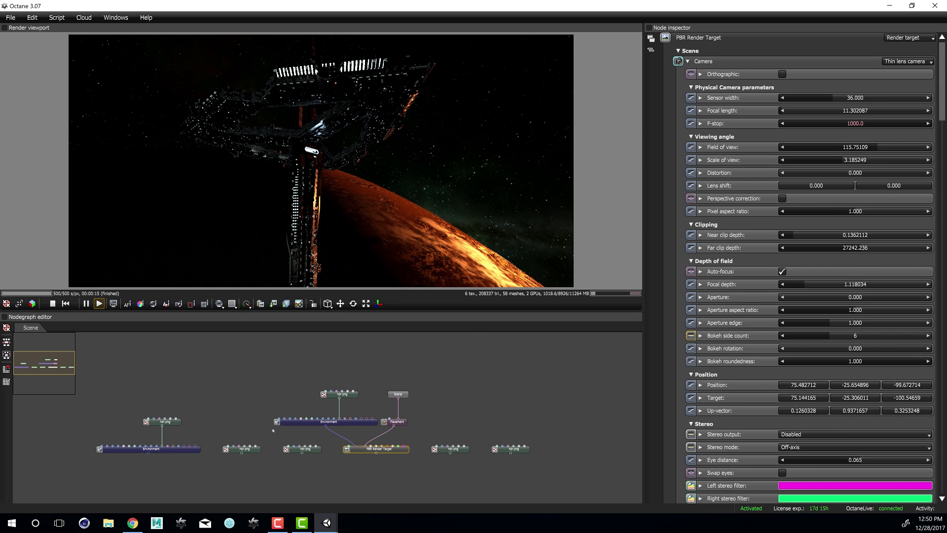
Step: Move the unconnected hdr.png nodes and the unused Environment node with its texture away from the PBR Render Target's network
left_click_drag(389, 450, 611, 333)
left_click_drag(106, 407, 262, 483)
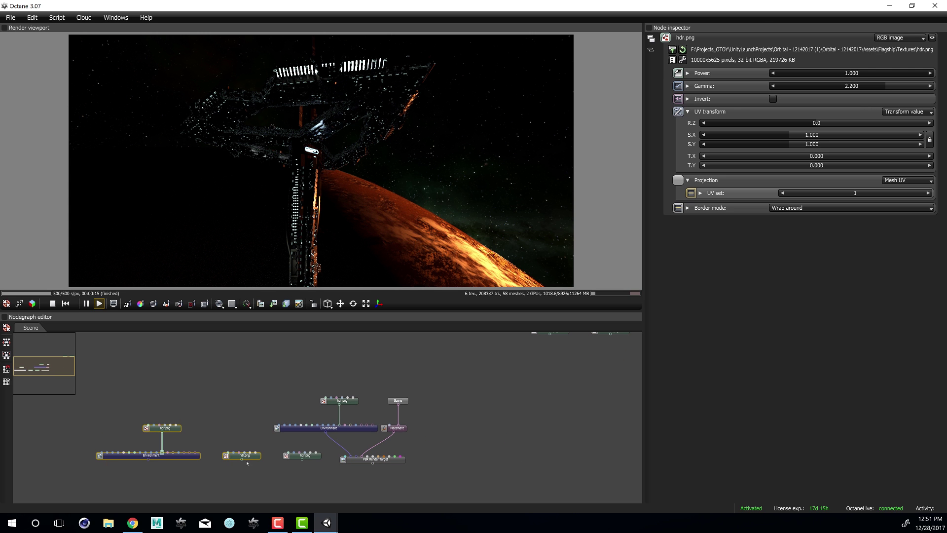
left_click_drag(244, 449, 222, 343)
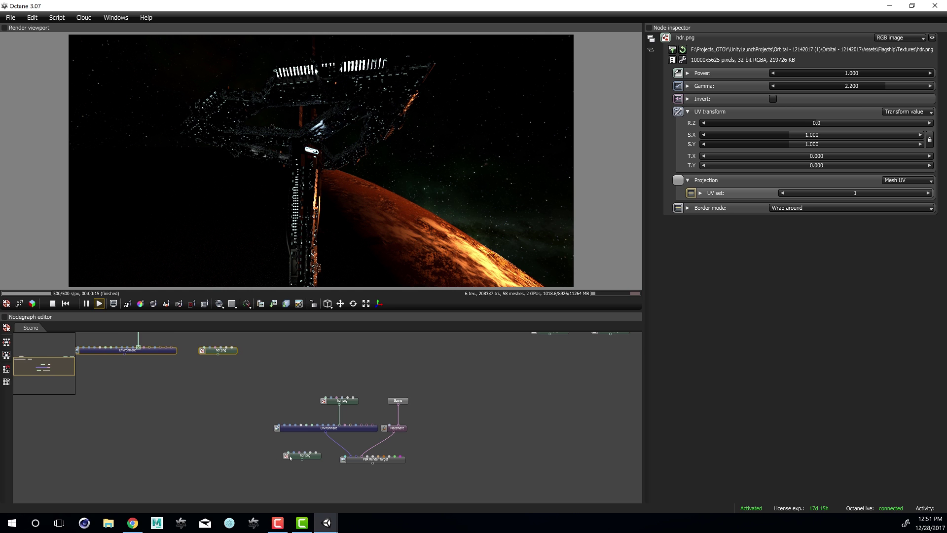
left_click_drag(289, 458, 120, 373)
scroll(286, 457, "up", 5)
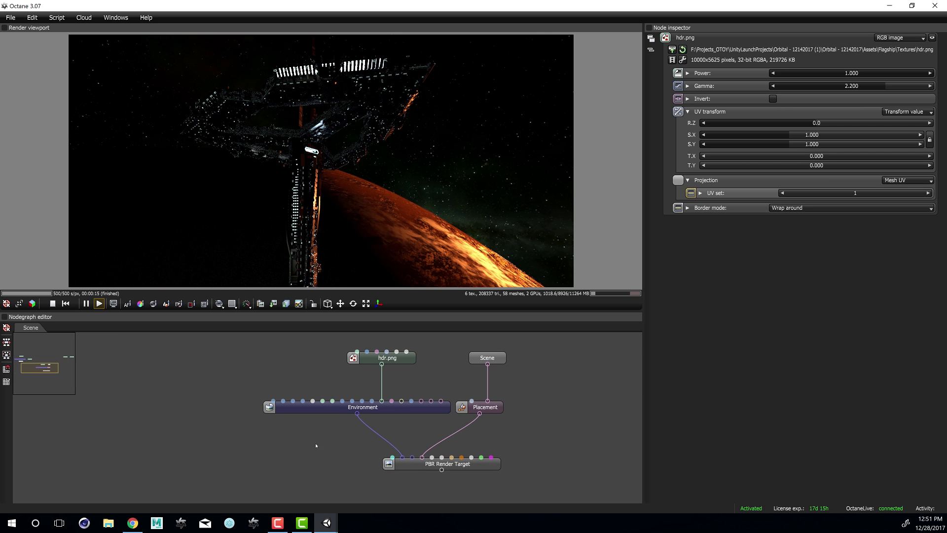
Step: Shift the connected Environment node down towards the PBR Render Target and place its hdr.png sky texture node closer above it
left_click_drag(260, 440, 259, 444)
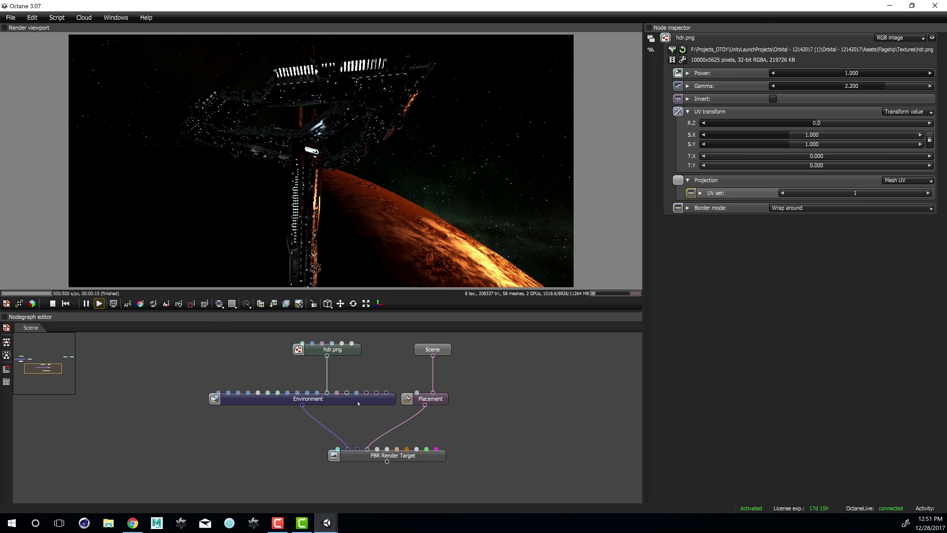
left_click_drag(354, 397, 354, 412)
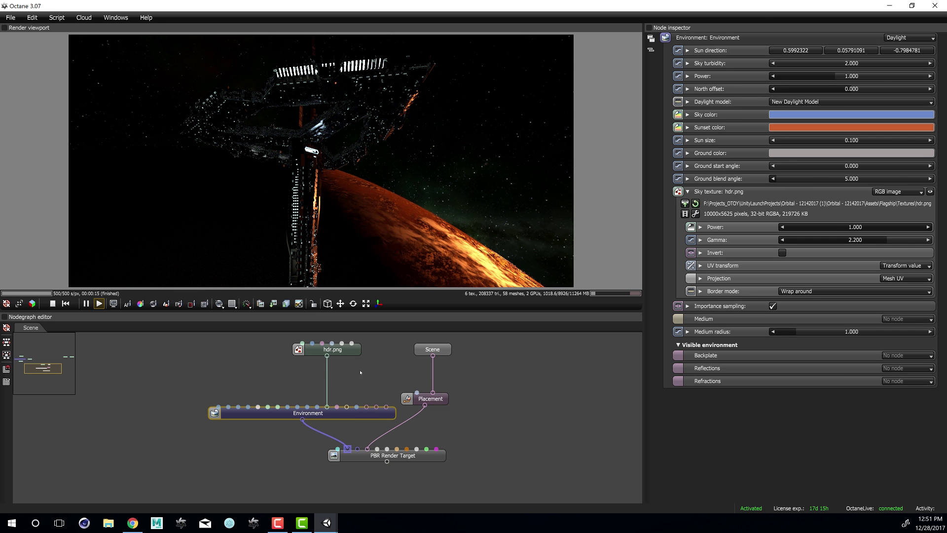
left_click_drag(341, 350, 351, 366)
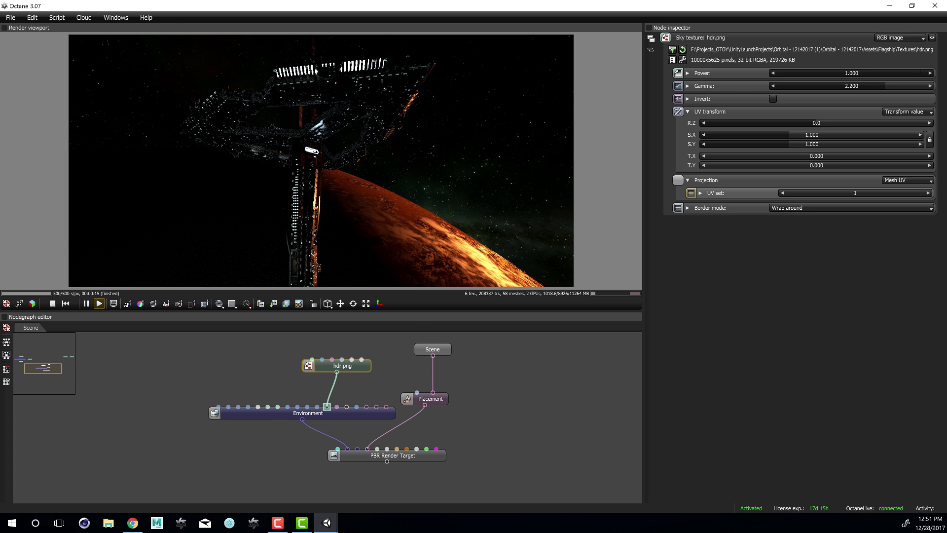
Step: Set the hdr.png sky texture's power to 5 and raise its gamma to about 2.66
mouse_move(902, 74)
left_mouse_down()
mouse_move(775, 75)
mouse_move(888, 75)
left_mouse_up()
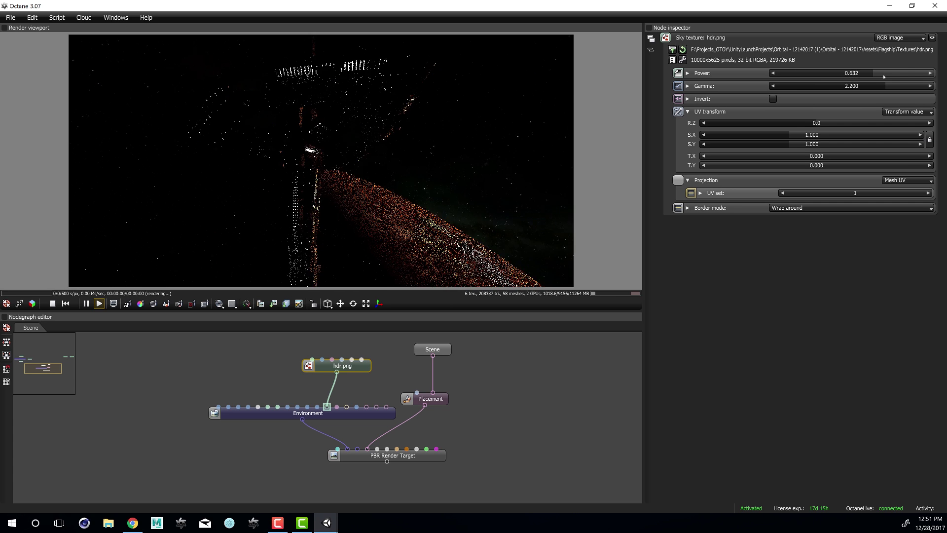
left_click(852, 73)
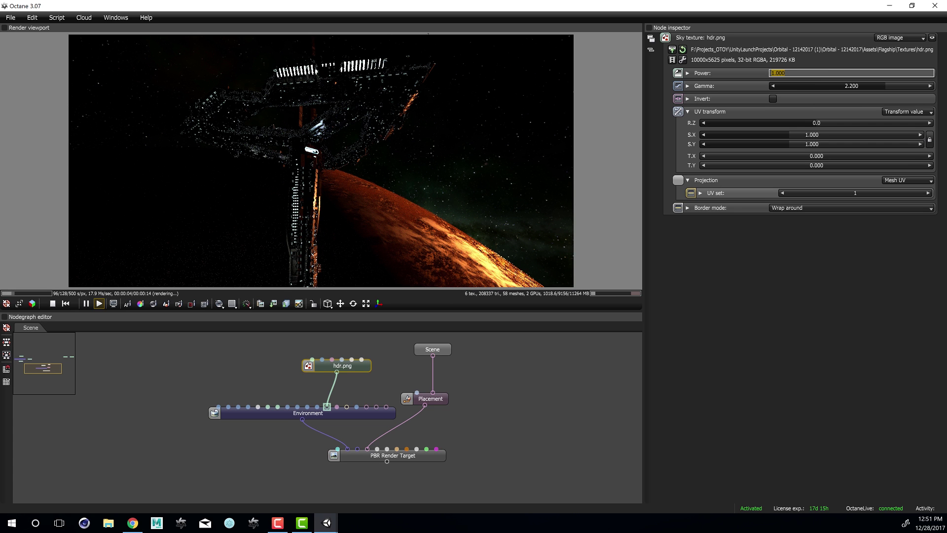
type("5")
key("Return")
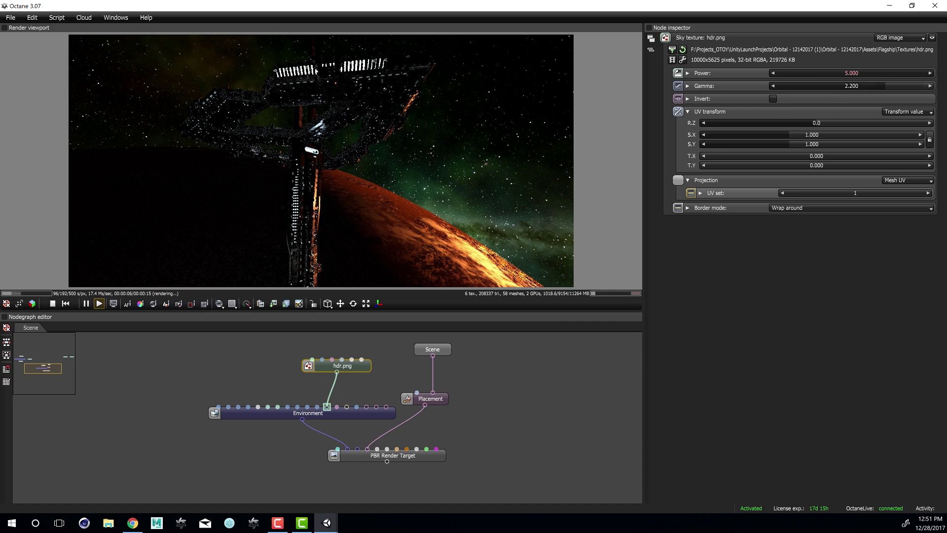
mouse_move(885, 87)
left_mouse_down()
mouse_move(839, 89)
mouse_move(911, 91)
mouse_move(892, 97)
left_mouse_up()
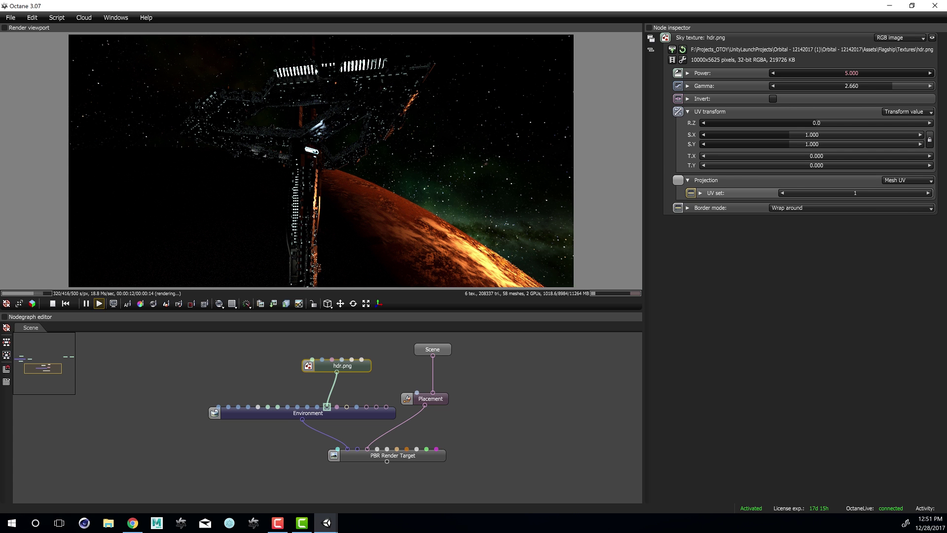
Step: Try the Cylindrical projection on the hdr.png sky texture, then return it to Mesh UV
left_click(905, 180)
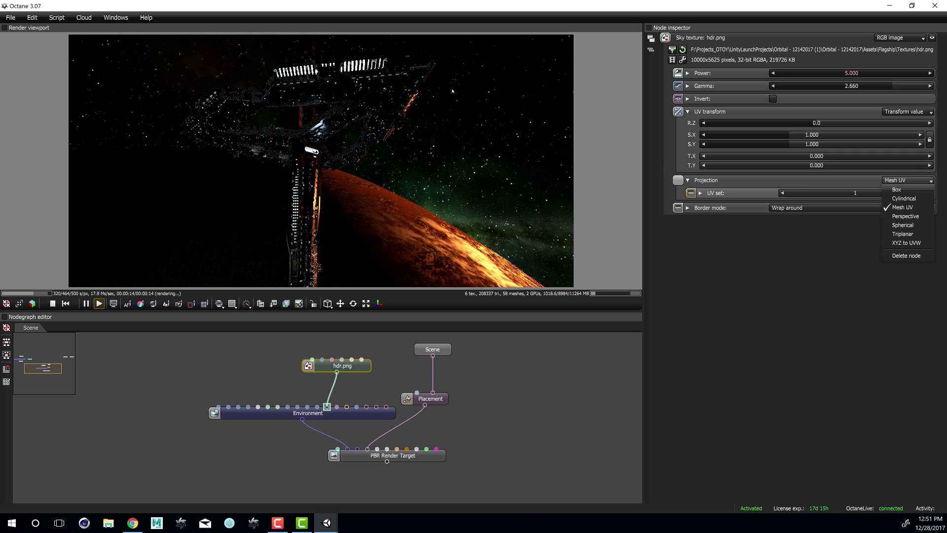
left_click(909, 199)
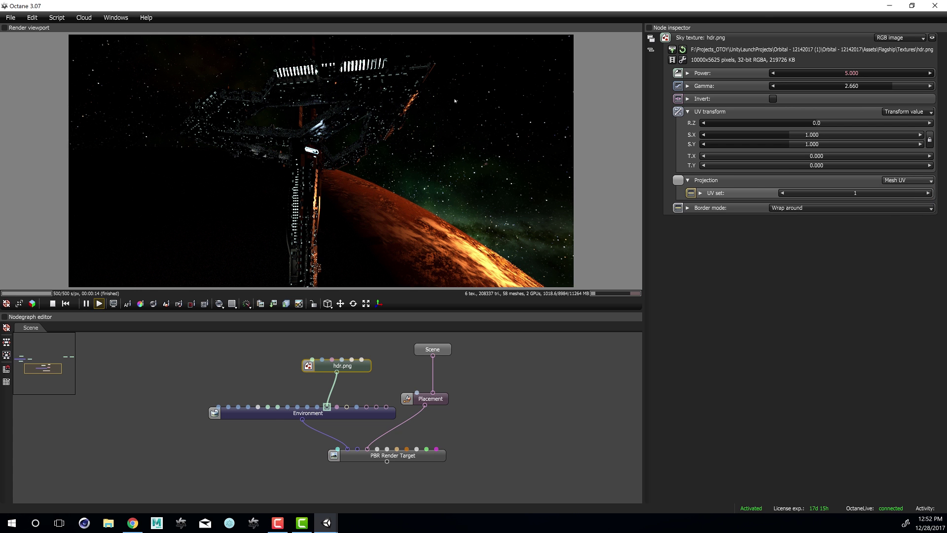
left_click(907, 180)
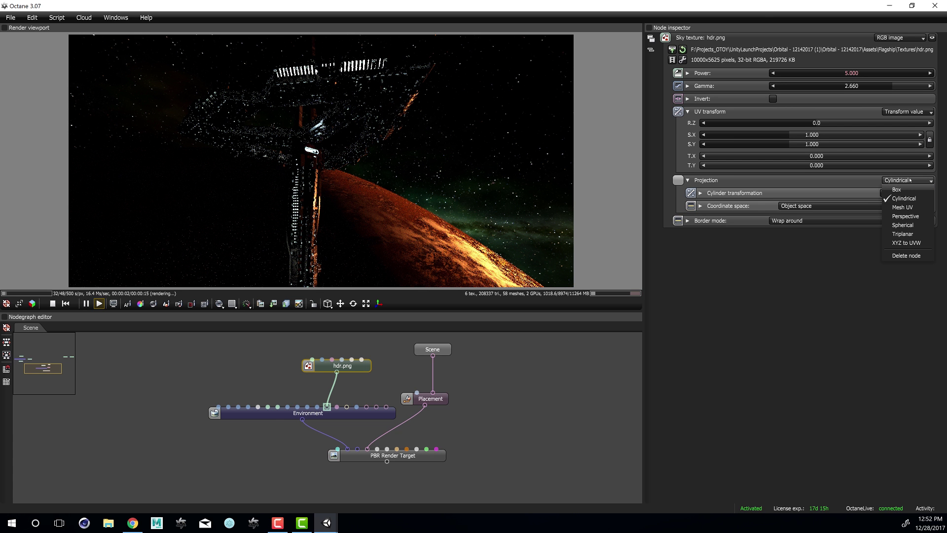
left_click(910, 209)
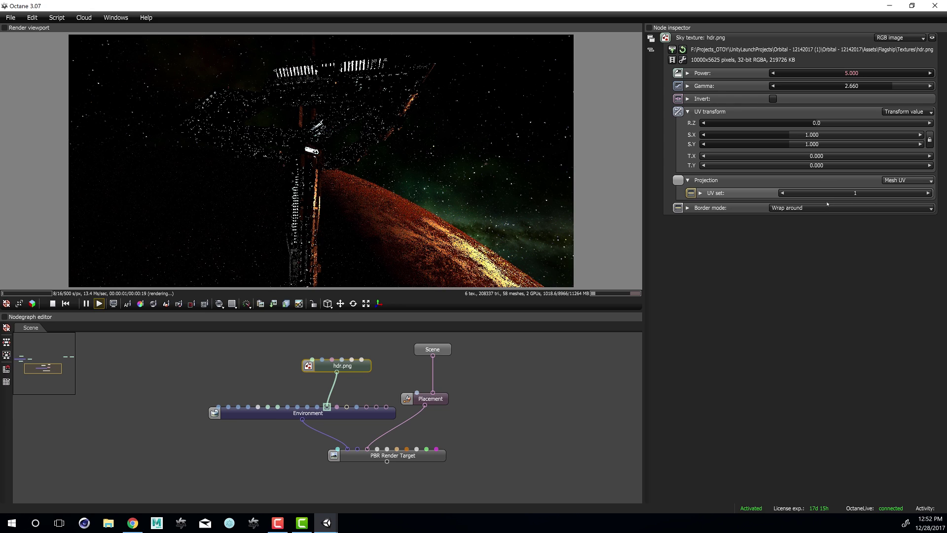
Step: Rotate the hdr.png sky texture to about 209.6 around Z in its UV transform
left_click(838, 124)
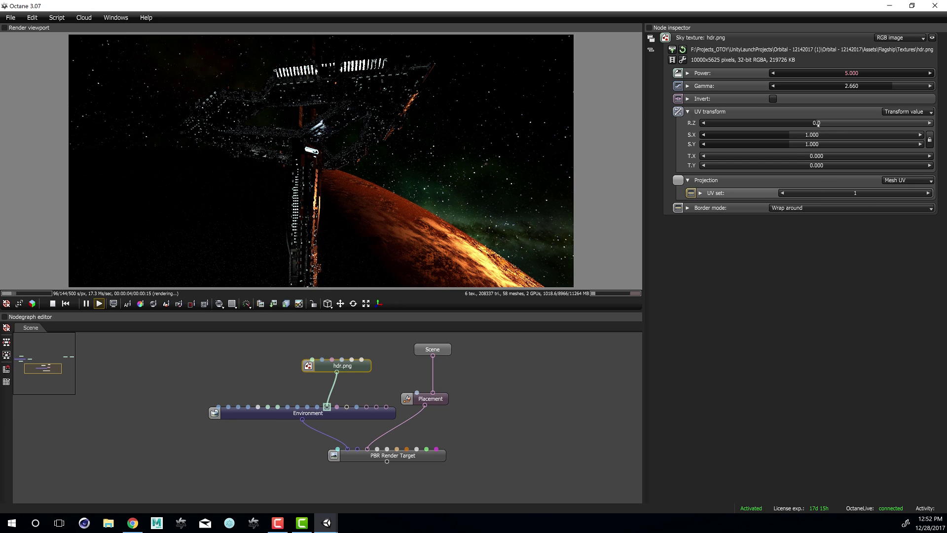
left_click_drag(837, 124, 889, 128)
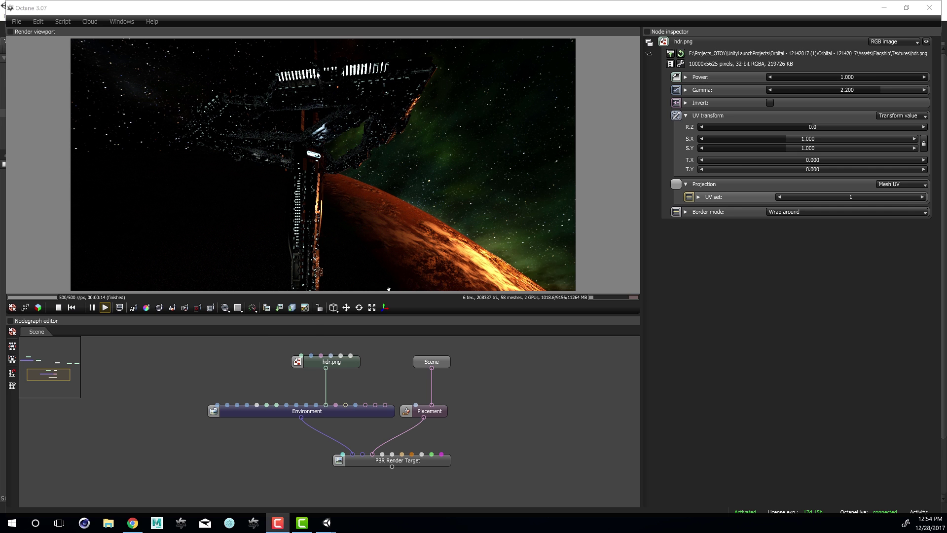
Step: Add a Color correction texture node and wire it between the hdr.png node and the Environment node's sky texture input
right_click(259, 379)
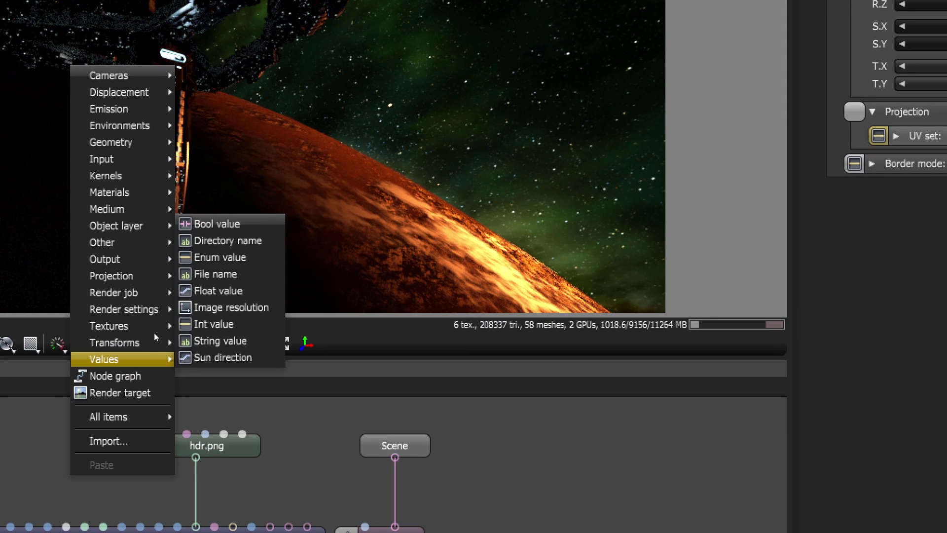
mouse_move(300, 299)
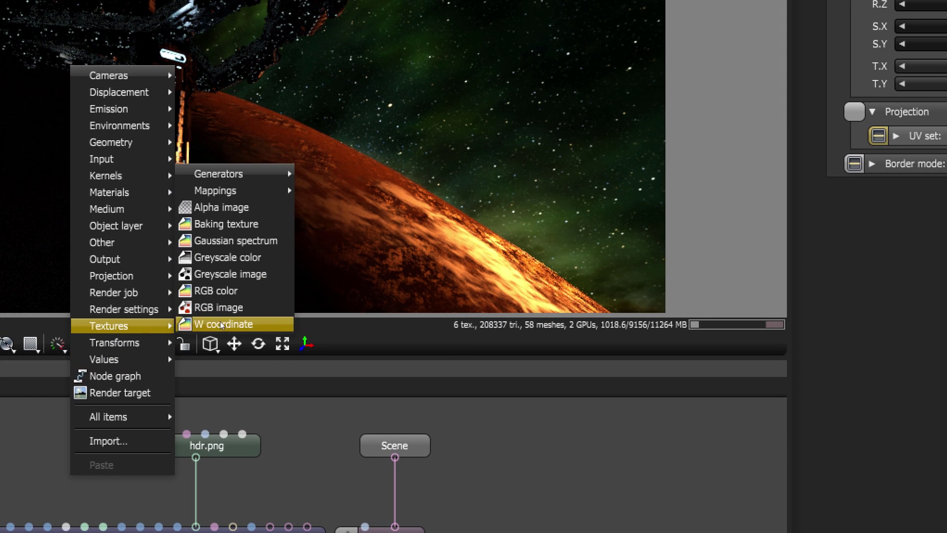
mouse_move(277, 190)
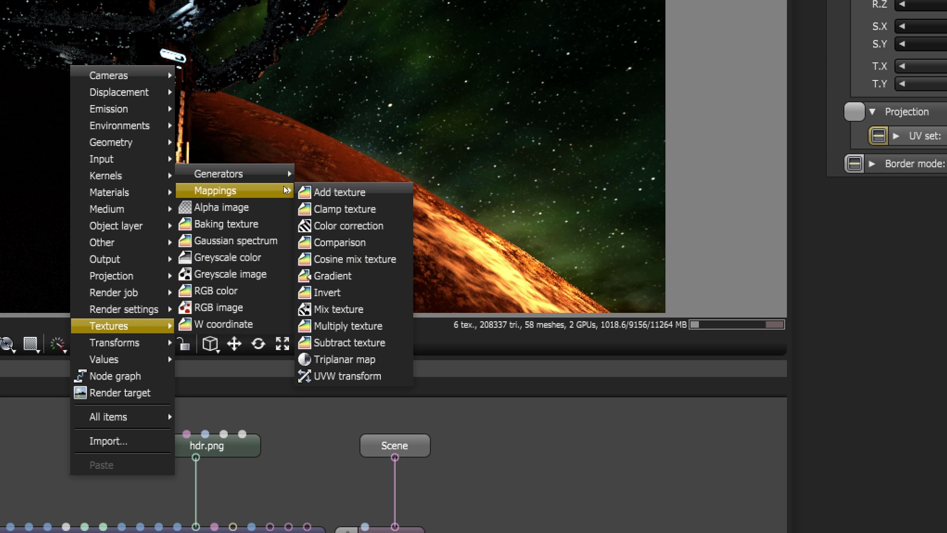
left_click(347, 223)
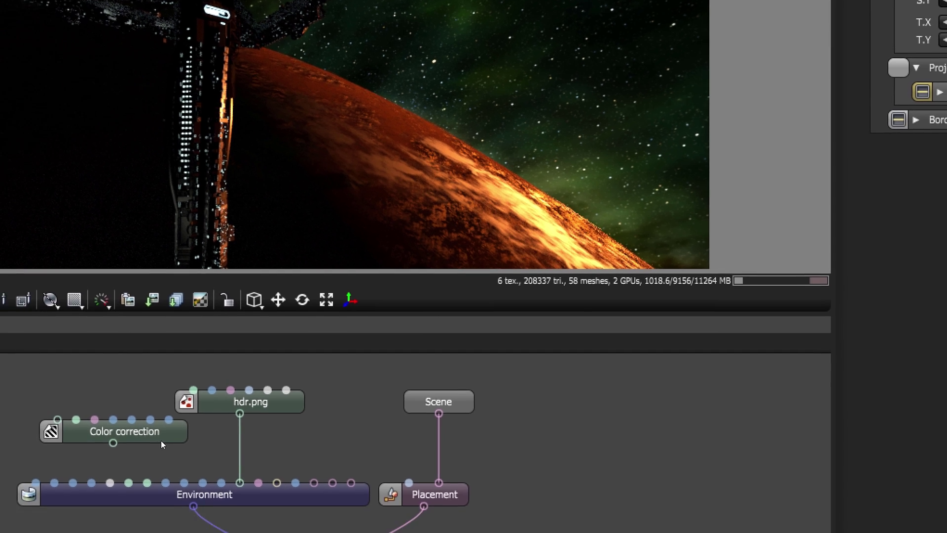
left_click_drag(118, 486, 139, 492)
left_click_drag(377, 256, 232, 272)
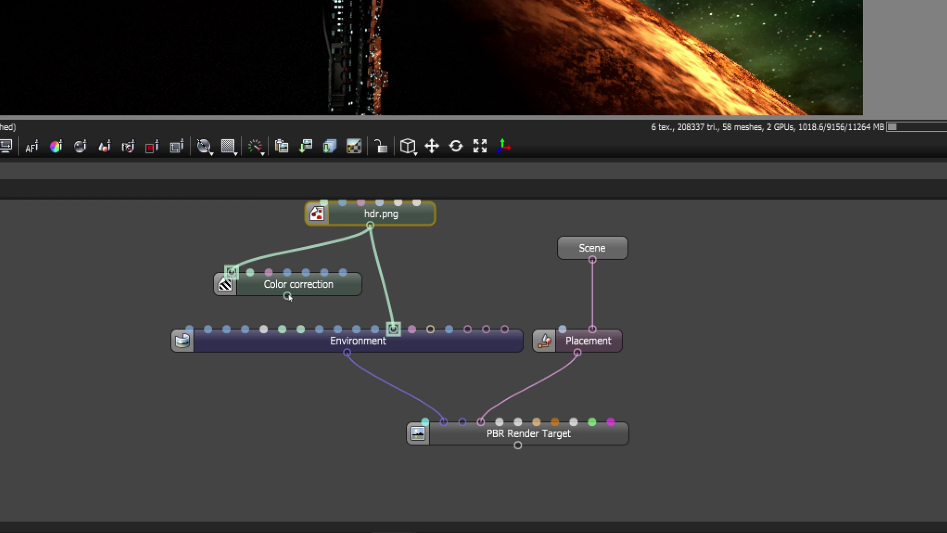
left_click_drag(287, 295, 400, 333)
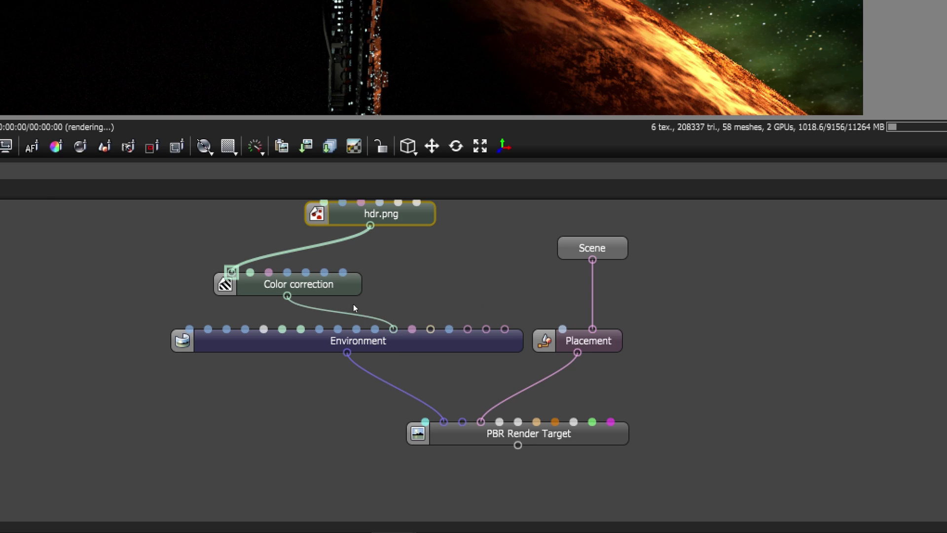
left_click_drag(342, 287, 439, 290)
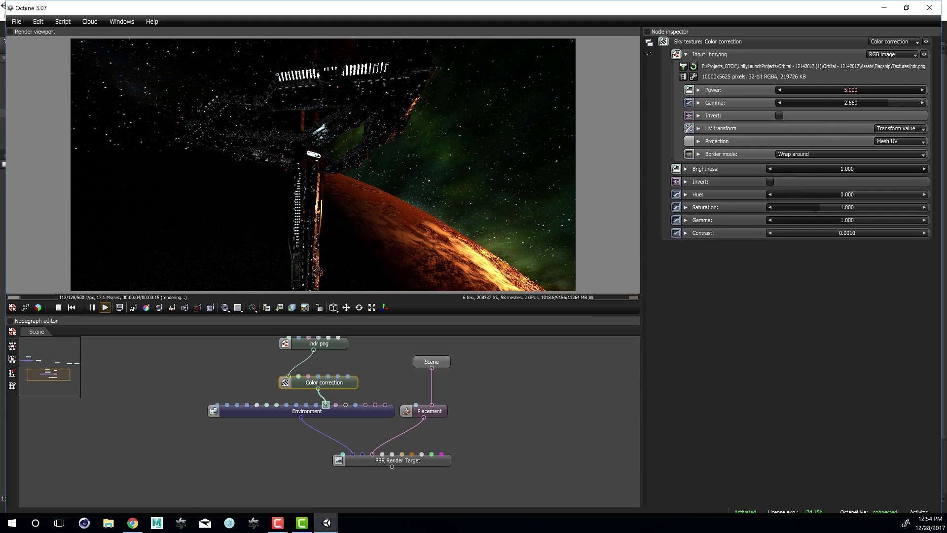
Step: Shift the Color correction node's hue to about -0.3
left_click(797, 195)
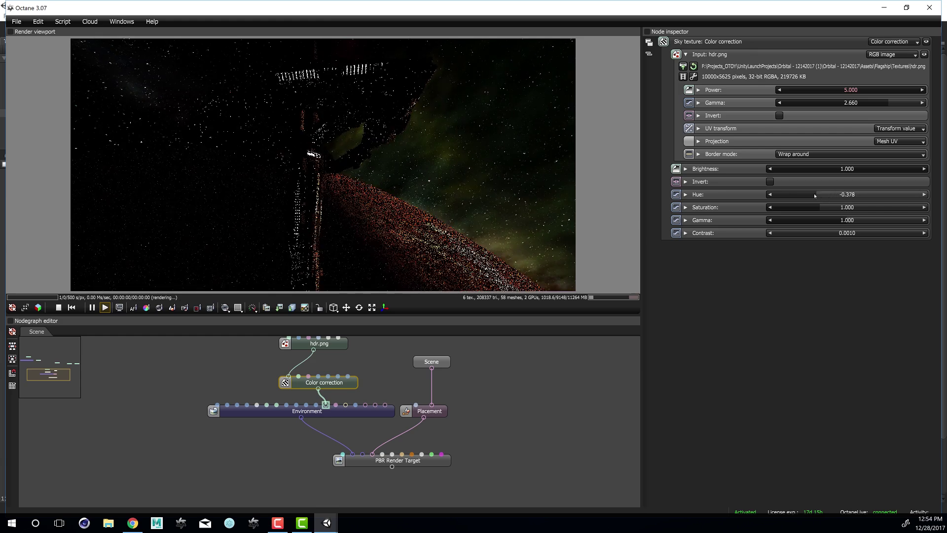
left_click_drag(796, 194, 823, 199)
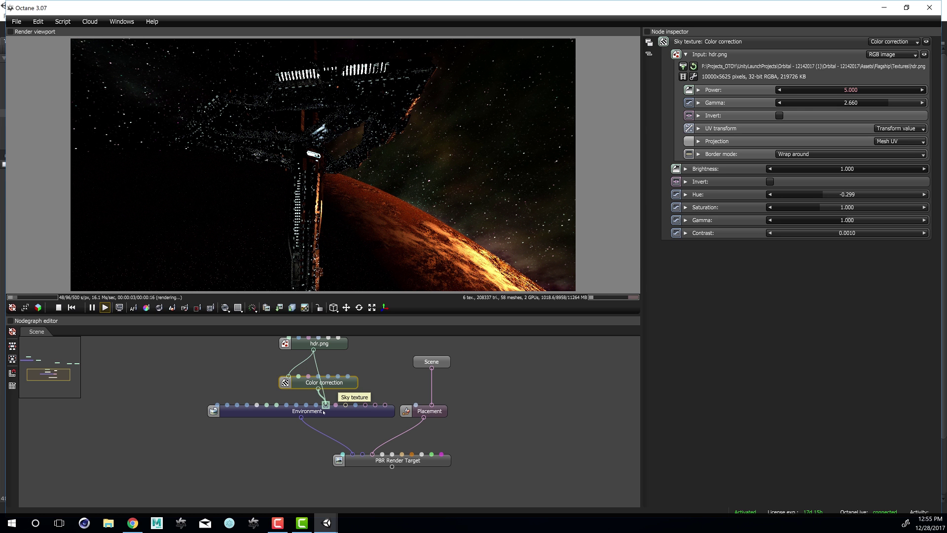
Step: Reconnect hdr.png directly to the Environment's sky texture input and delete the Color correction node
left_click_drag(325, 405, 326, 405)
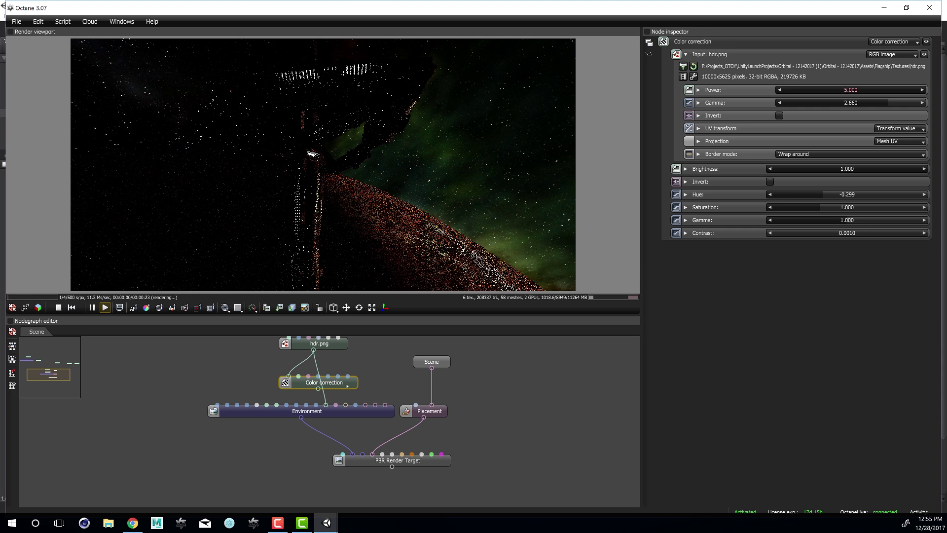
key("Delete")
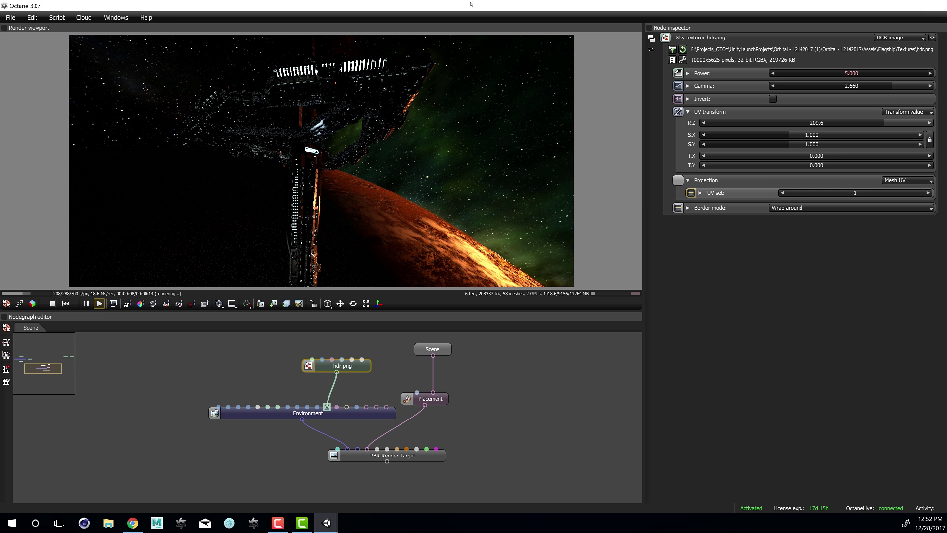
Step: Close the Octane node graph window and return to the Unity editor
left_click(941, 6)
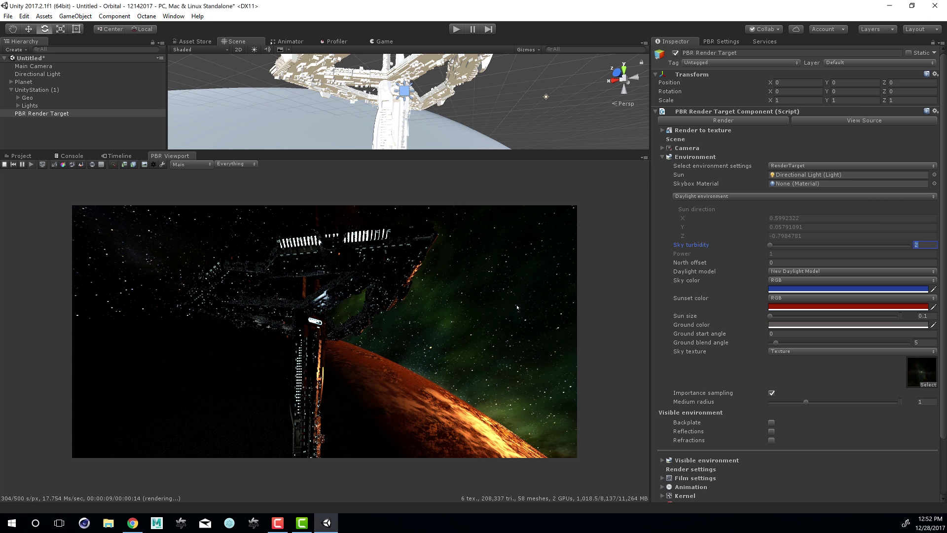